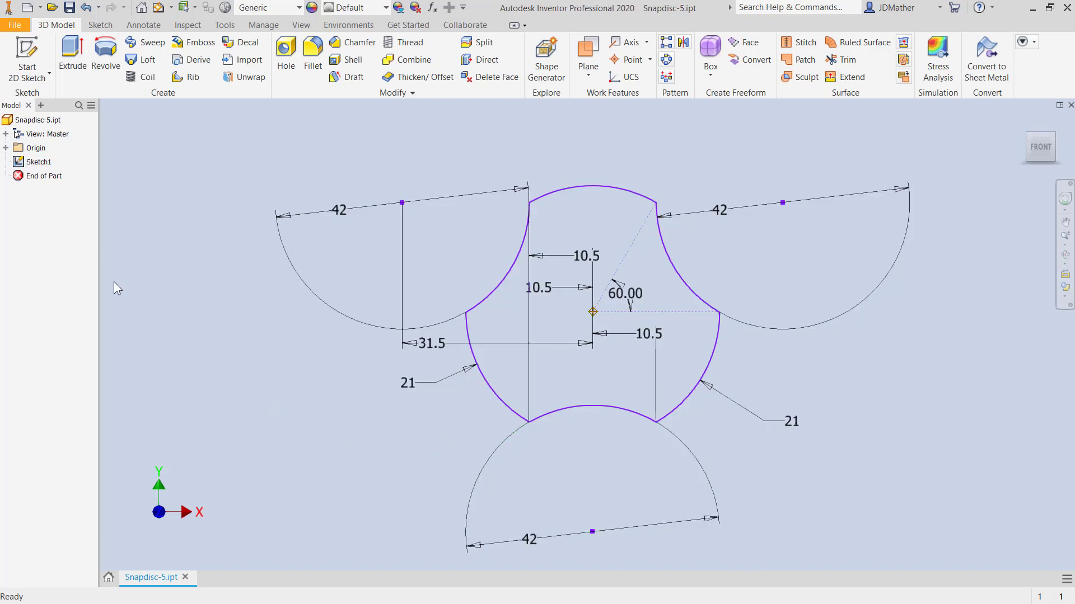
- Open Sketch1 for editing and briefly display its remaining degrees of freedom
{"action": "right_click", "coordinate": [37, 163]}
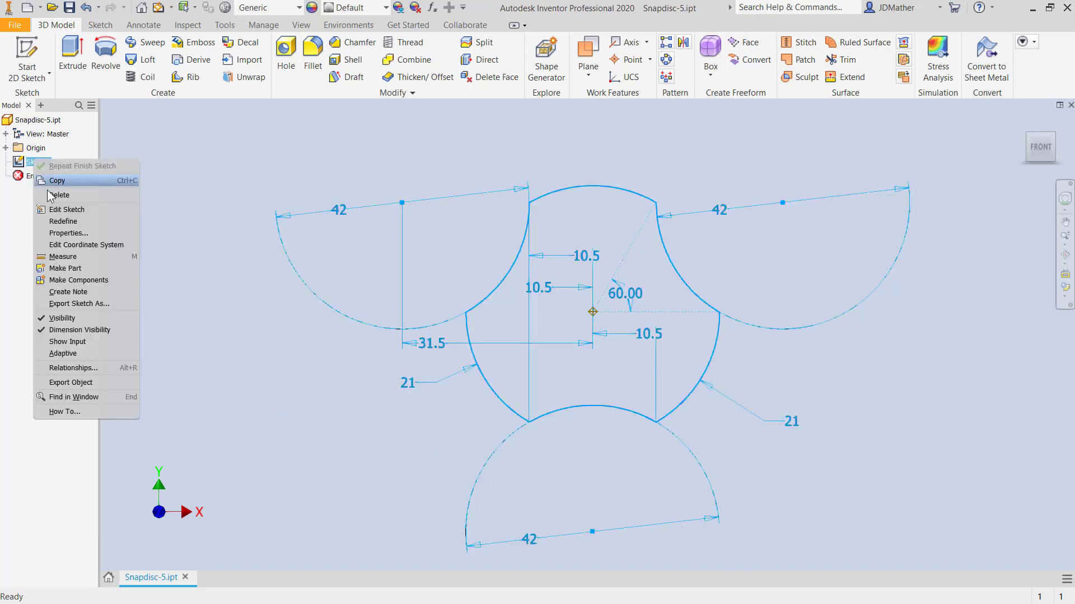
{"action": "left_click", "coordinate": [67, 210]}
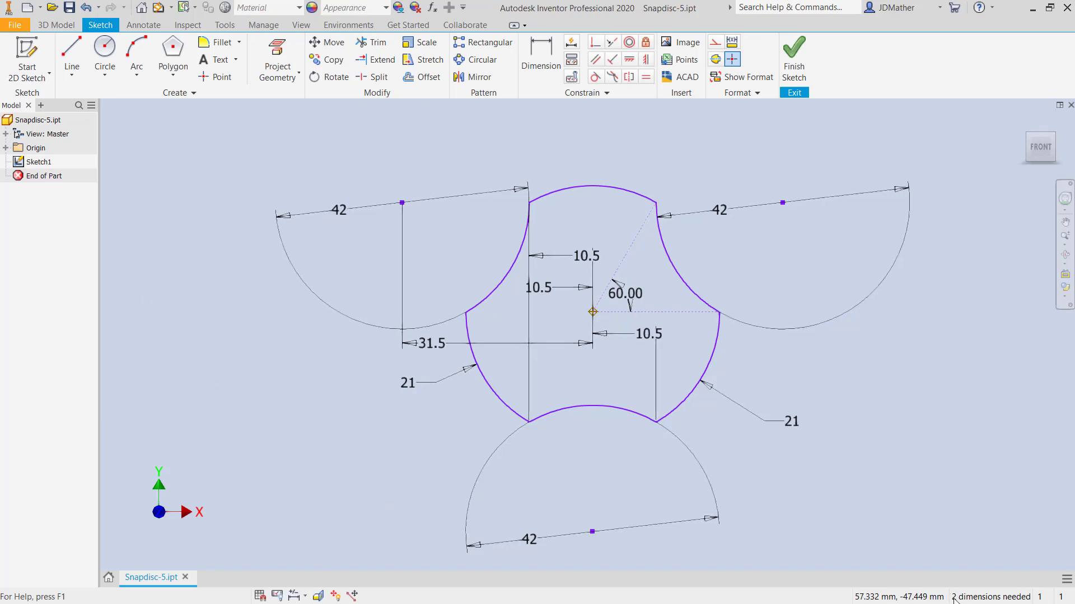
{"action": "left_click", "coordinate": [335, 596]}
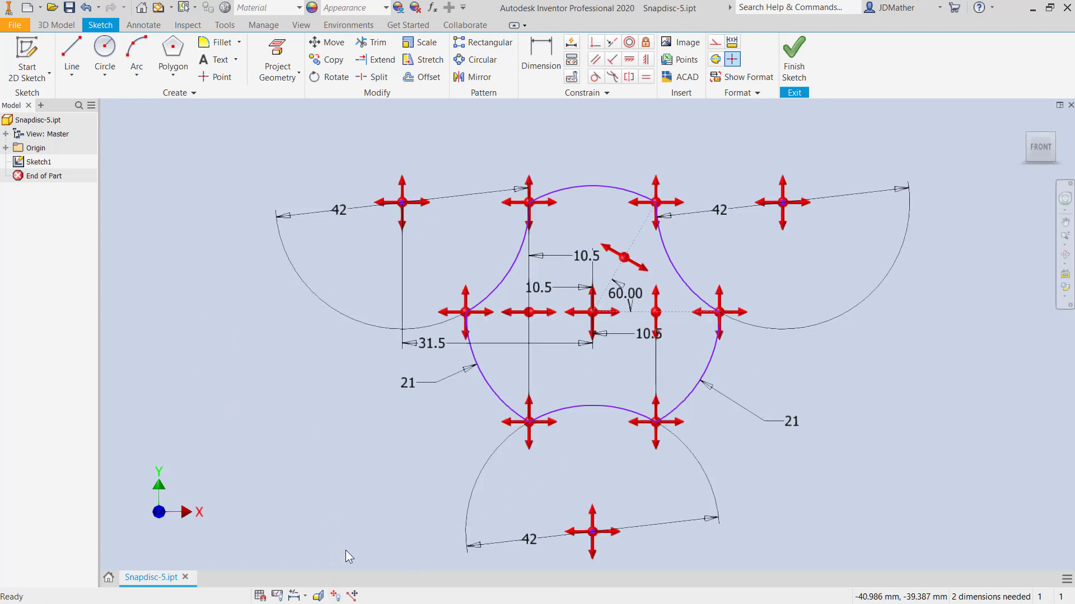
{"action": "left_click", "coordinate": [334, 595]}
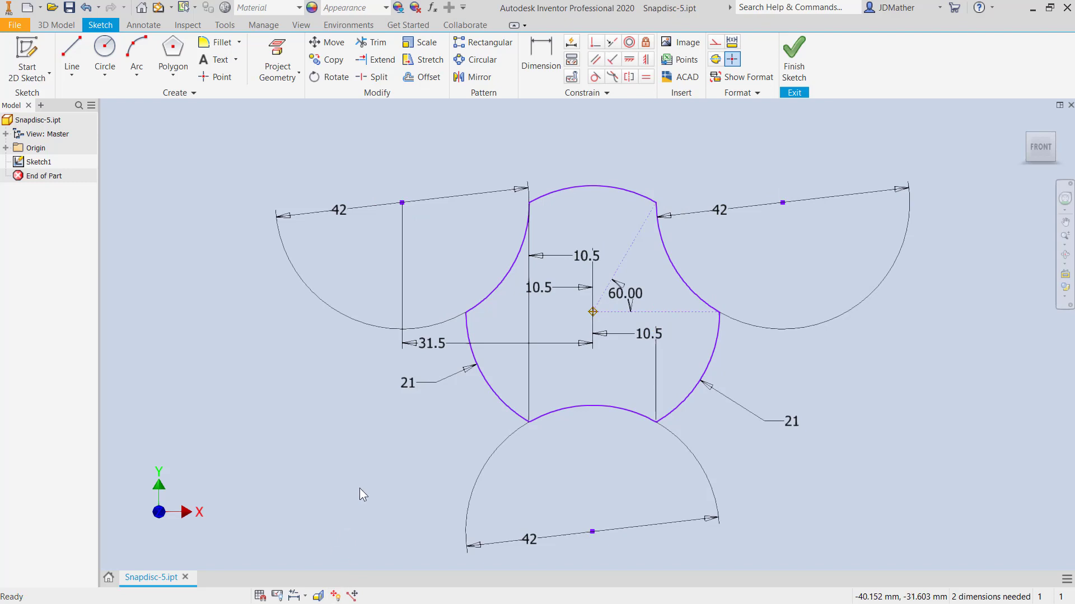
{"action": "scroll", "coordinate": [421, 424], "scroll_direction": "down", "scroll_amount": 3}
{"action": "scroll", "coordinate": [378, 448], "scroll_direction": "up", "scroll_amount": 2}
{"action": "scroll", "coordinate": [378, 445], "scroll_direction": "up", "scroll_amount": 1}
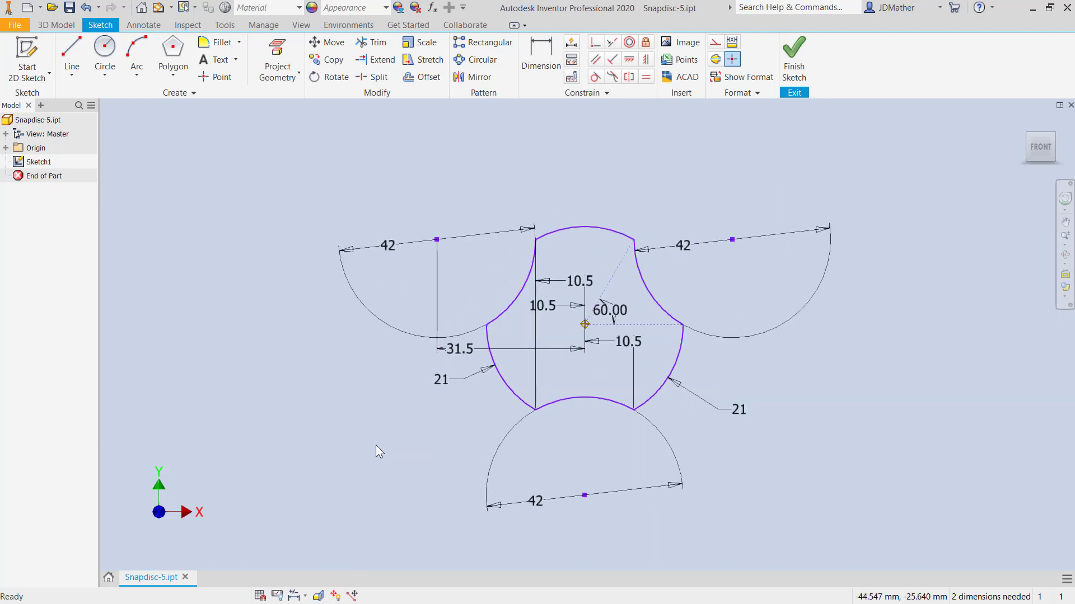
{"action": "scroll", "coordinate": [375, 445], "scroll_direction": "up", "scroll_amount": 2}
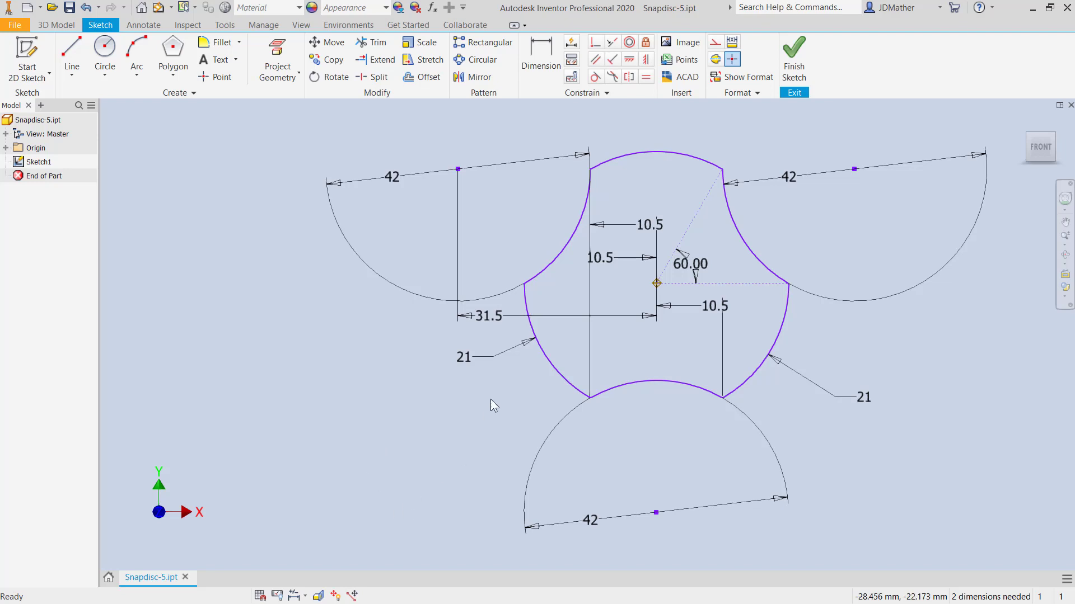
- Pull the profile's left corner point away to test whether the sketch is anchored to the origin
{"action": "left_click_drag", "start_coordinate": [525, 284], "coordinate": [282, 368]}
{"action": "scroll", "coordinate": [923, 476], "scroll_direction": "down", "scroll_amount": 3}
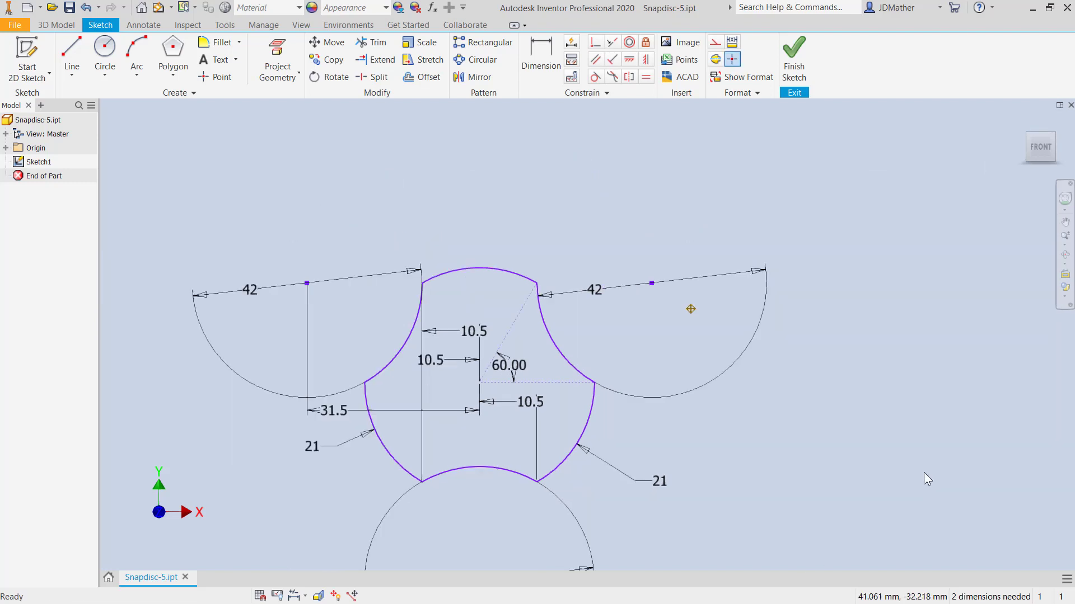
{"action": "scroll", "coordinate": [832, 518], "scroll_direction": "up", "scroll_amount": 2}
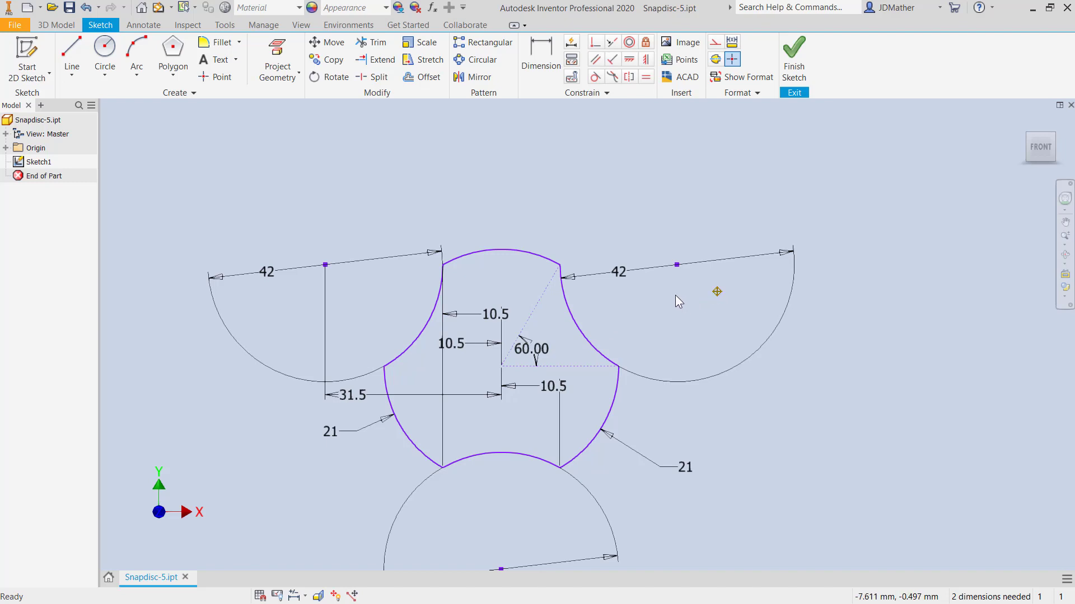
- Anchor the sketch by making the profile's center point coincident with the projected origin point
{"action": "left_click", "coordinate": [278, 51]}
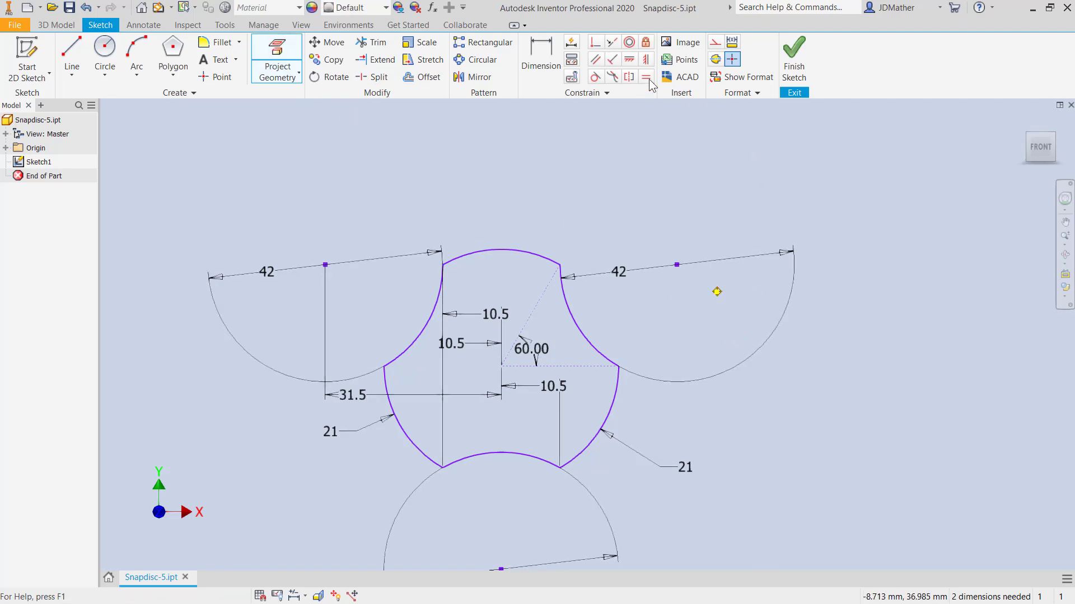
{"action": "left_click", "coordinate": [596, 44]}
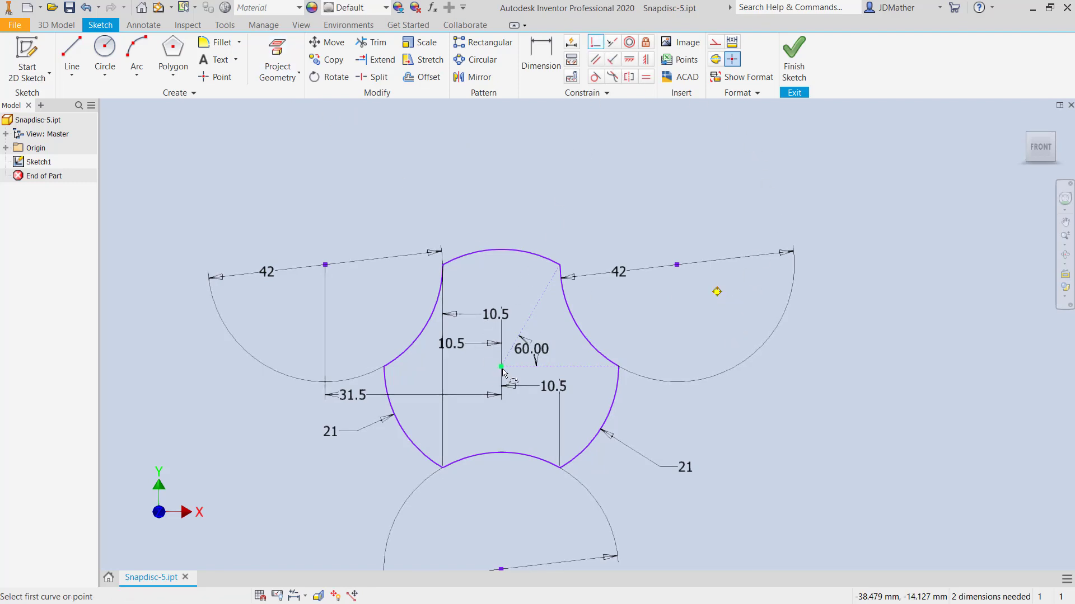
{"action": "left_click", "coordinate": [501, 367]}
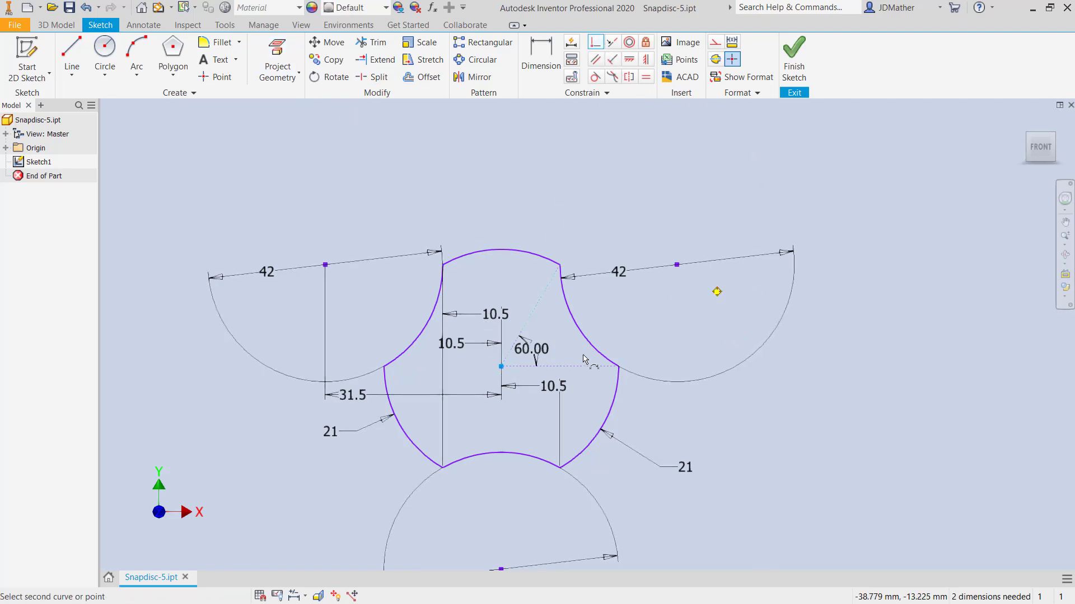
{"action": "left_click", "coordinate": [717, 293]}
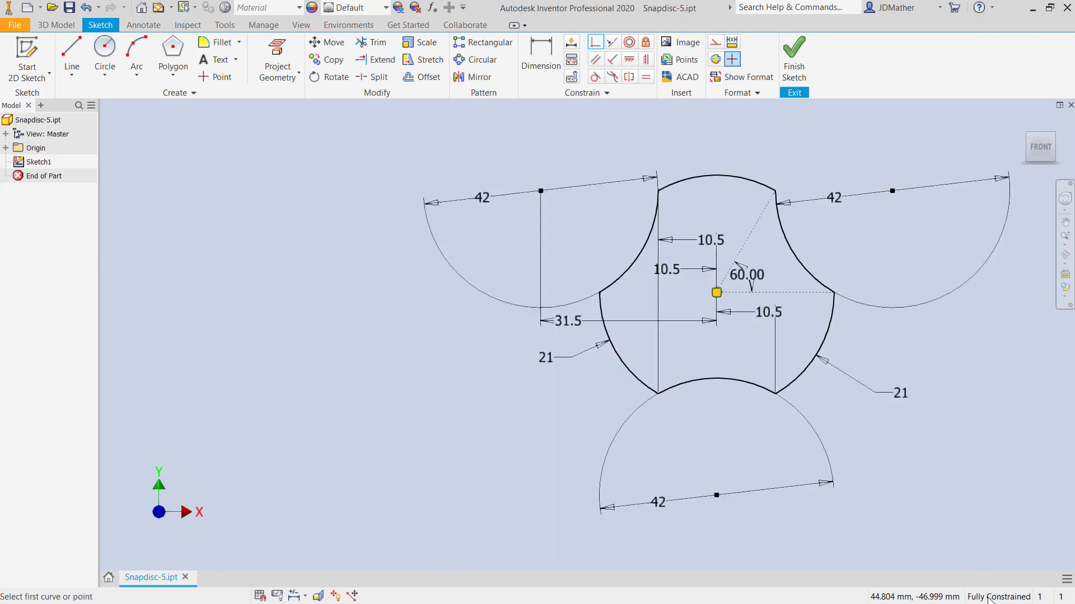
{"action": "key", "text": "Escape"}
{"action": "scroll", "coordinate": [955, 293], "scroll_direction": "up", "scroll_amount": 2}
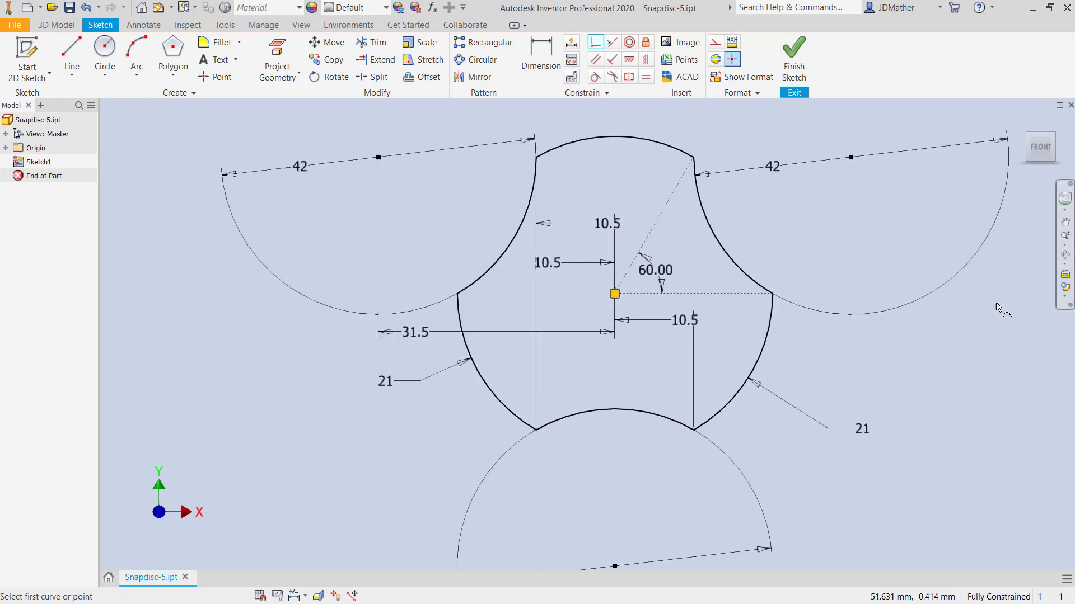
{"action": "key", "text": "Escape"}
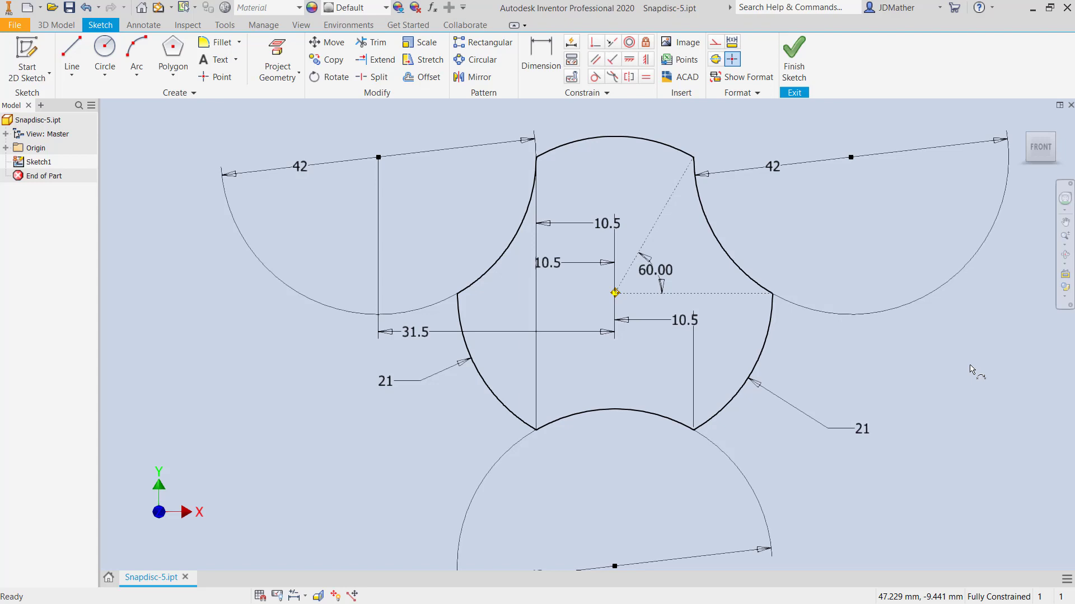
{"action": "scroll", "coordinate": [939, 365], "scroll_direction": "down", "scroll_amount": 1}
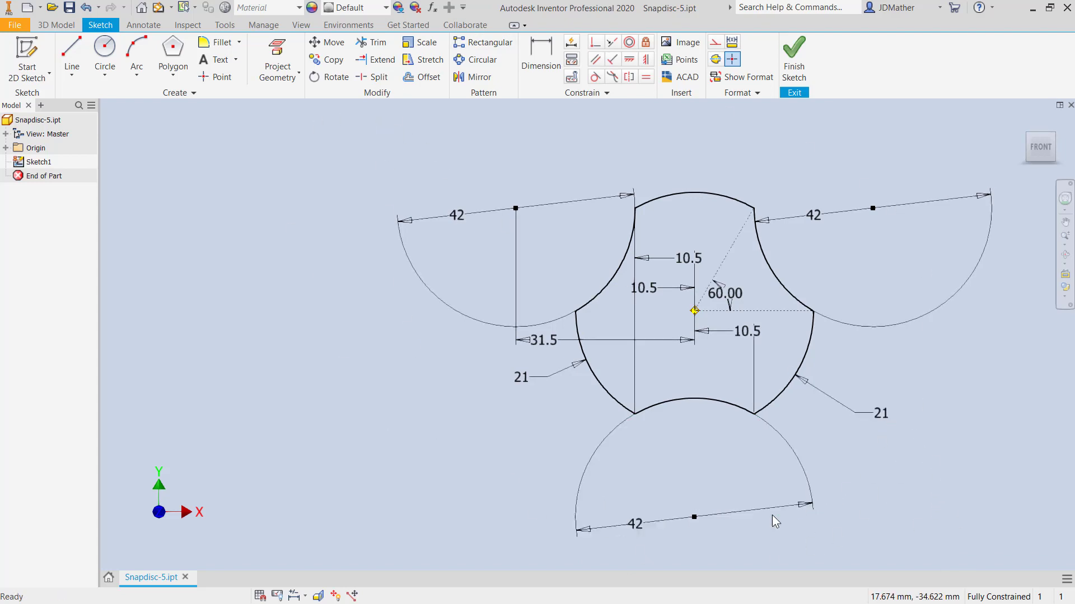
- Delete the three 42 mm diameter dimensions on the concave arcs and the 21 mm radius on the lower-left arc
{"action": "left_click", "coordinate": [648, 531]}
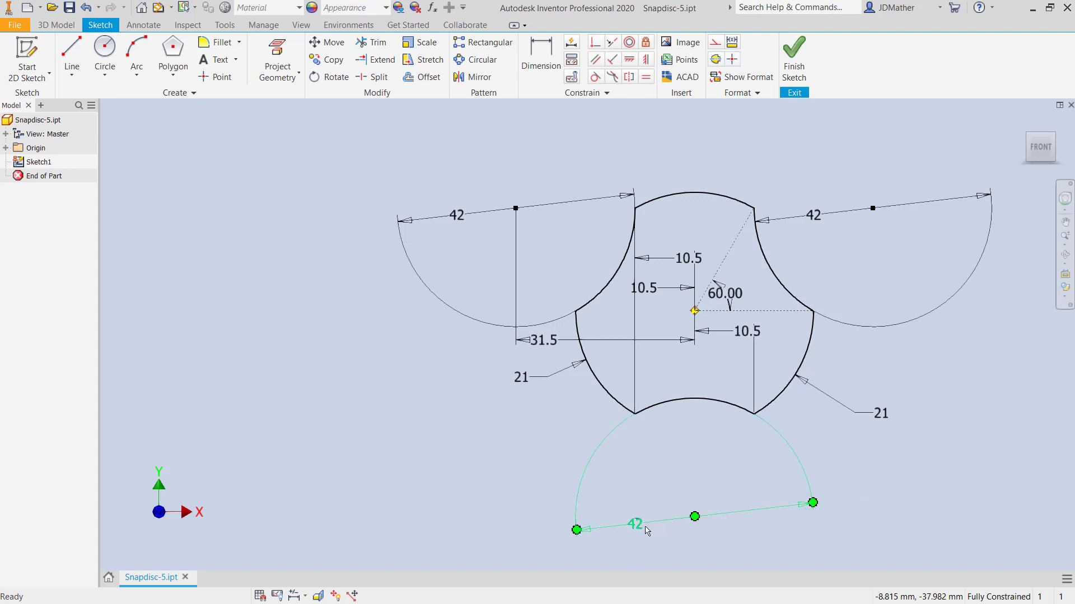
{"action": "key", "text": "Delete"}
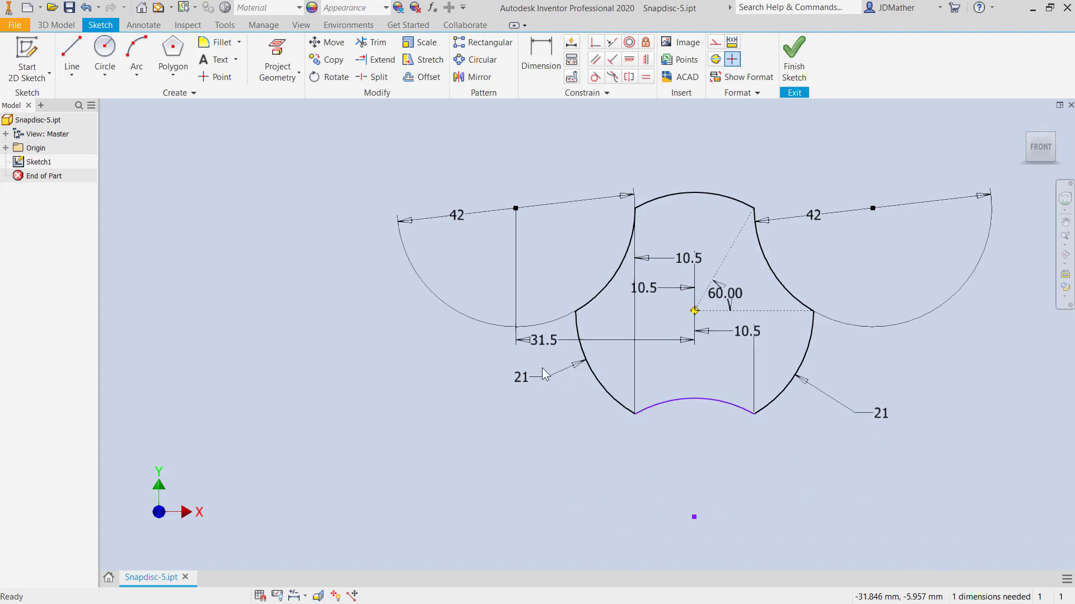
{"action": "left_click", "coordinate": [473, 216]}
{"action": "key", "text": "Delete"}
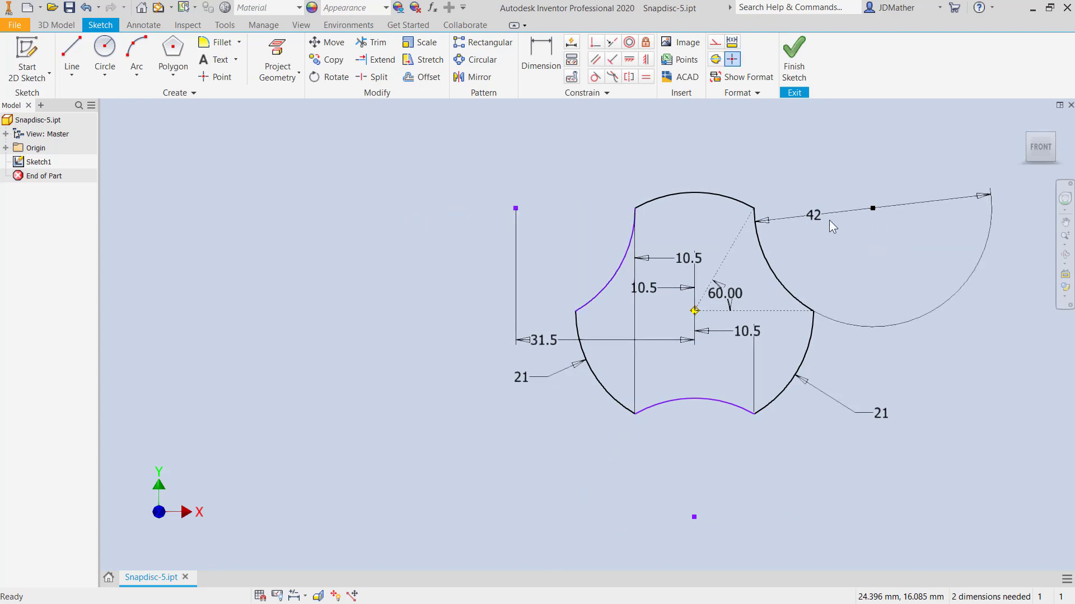
{"action": "left_click", "coordinate": [825, 219]}
{"action": "key", "text": "Delete"}
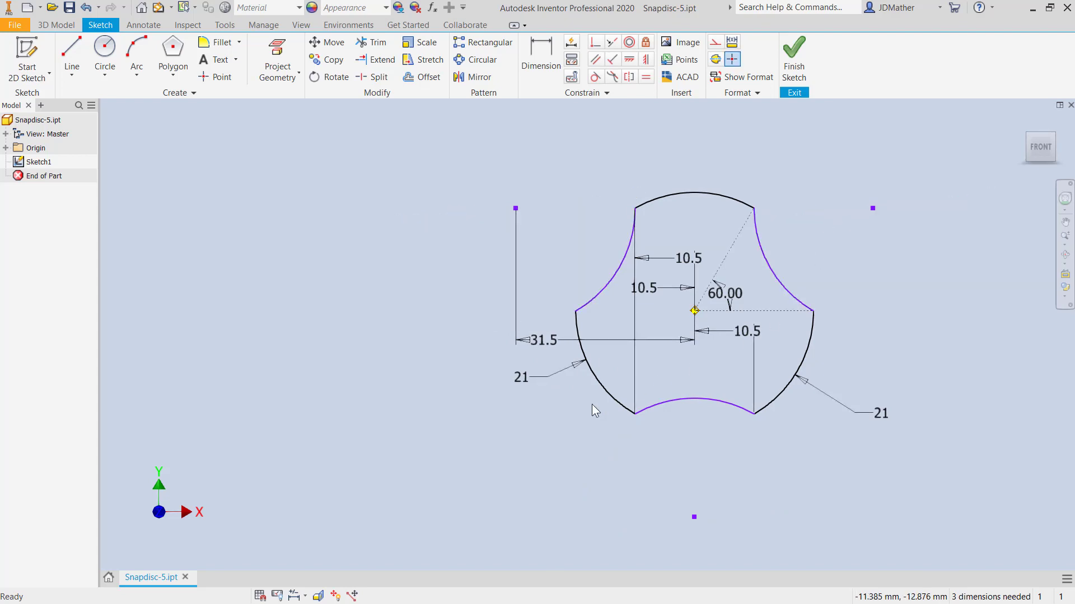
{"action": "left_click", "coordinate": [545, 379]}
{"action": "key", "text": "Delete"}
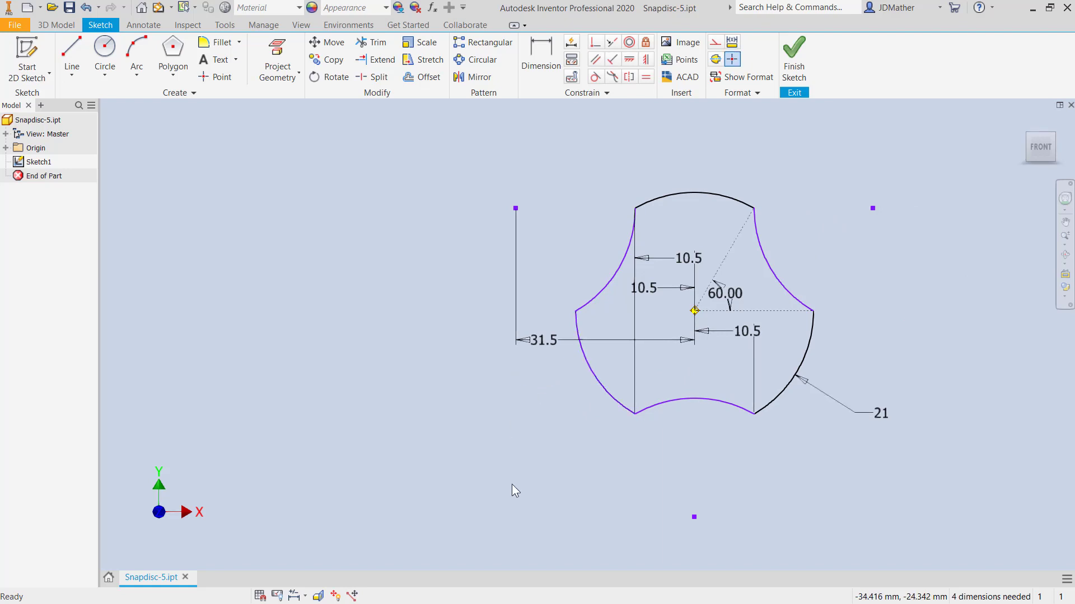
- Make the three concave arcs and the lower-left convex arc equal to the dimensioned lower-right arc
{"action": "left_click", "coordinate": [646, 79]}
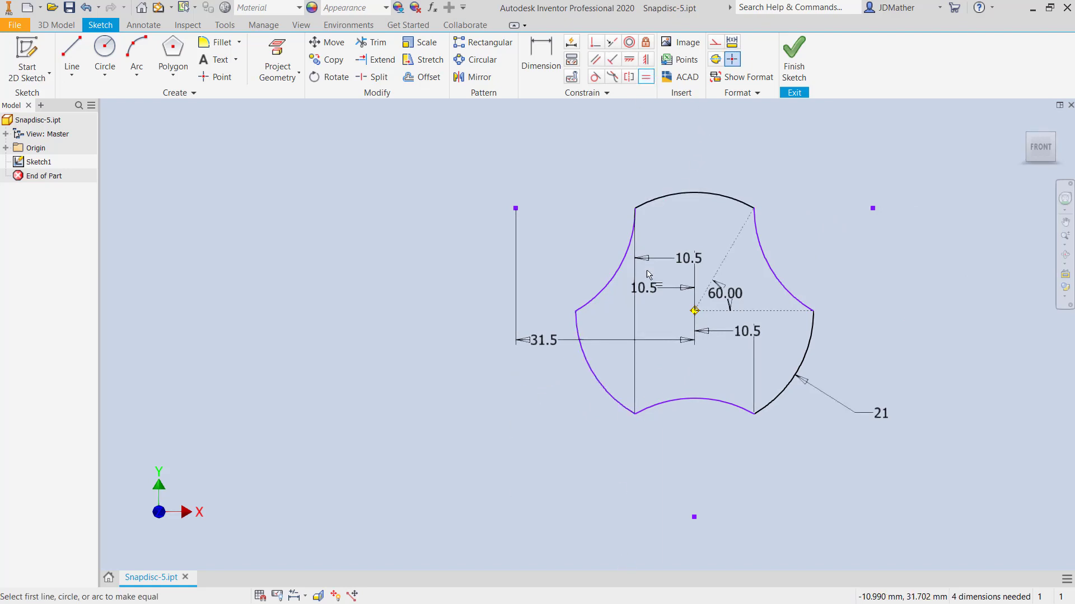
{"action": "left_click", "coordinate": [707, 399]}
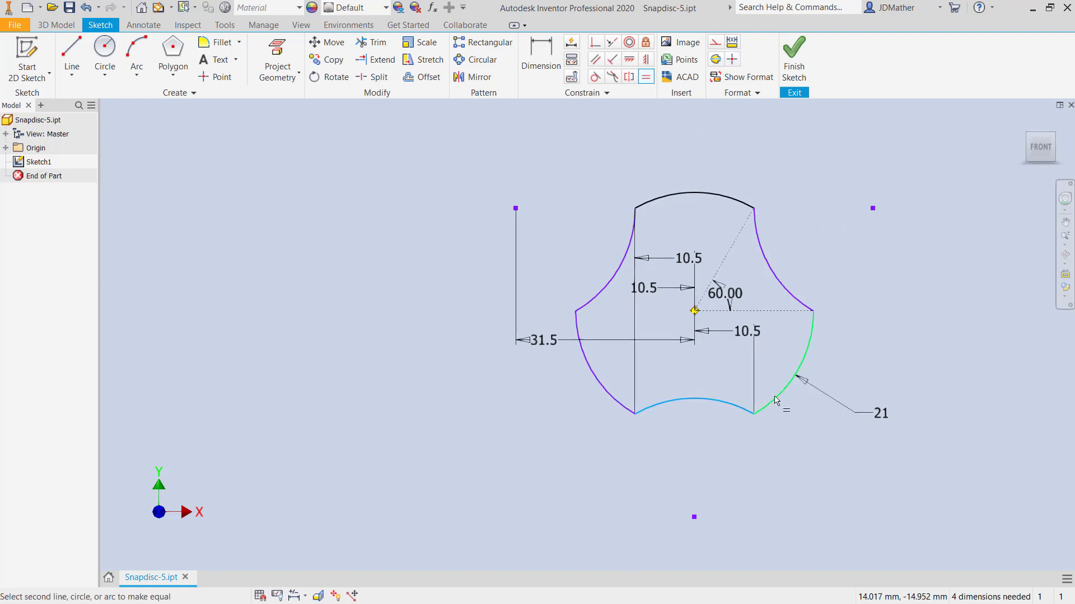
{"action": "left_click", "coordinate": [777, 401]}
{"action": "left_click", "coordinate": [593, 378]}
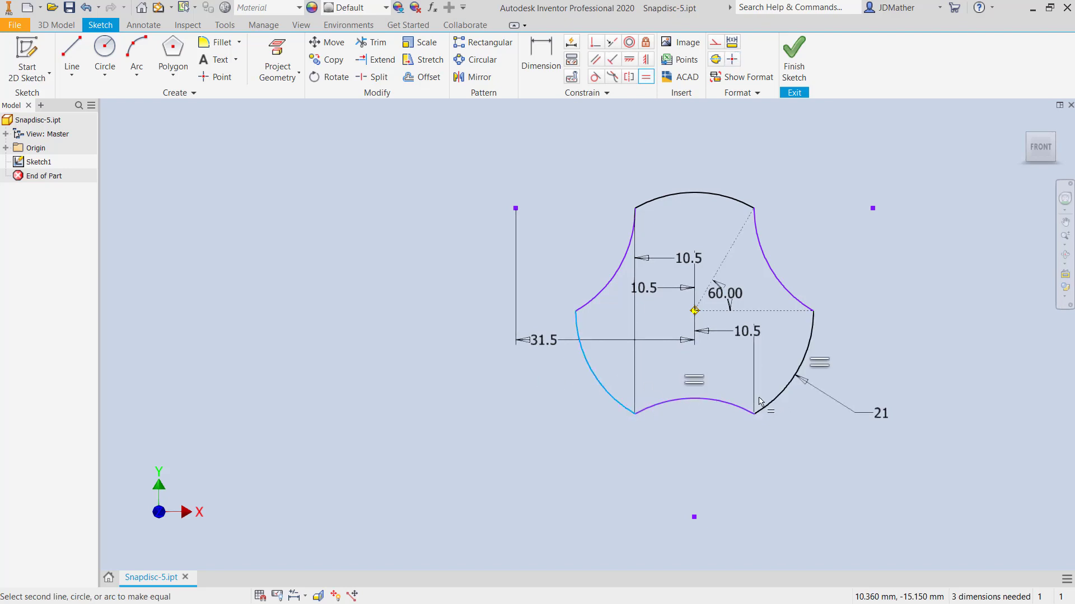
{"action": "left_click", "coordinate": [806, 350]}
{"action": "left_click", "coordinate": [602, 296]}
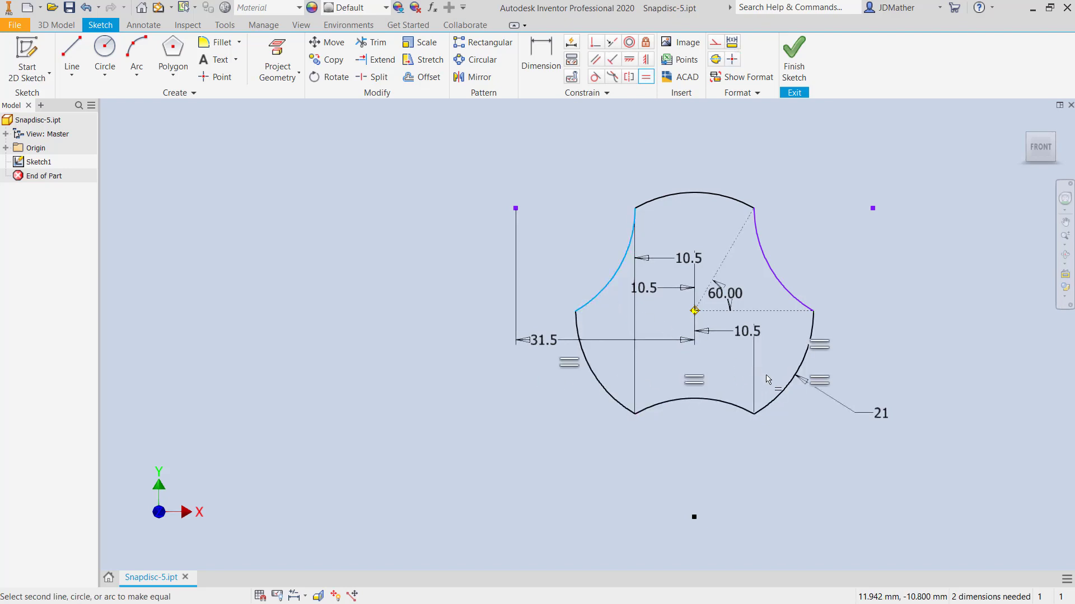
{"action": "left_click", "coordinate": [782, 393]}
{"action": "left_click", "coordinate": [770, 287]}
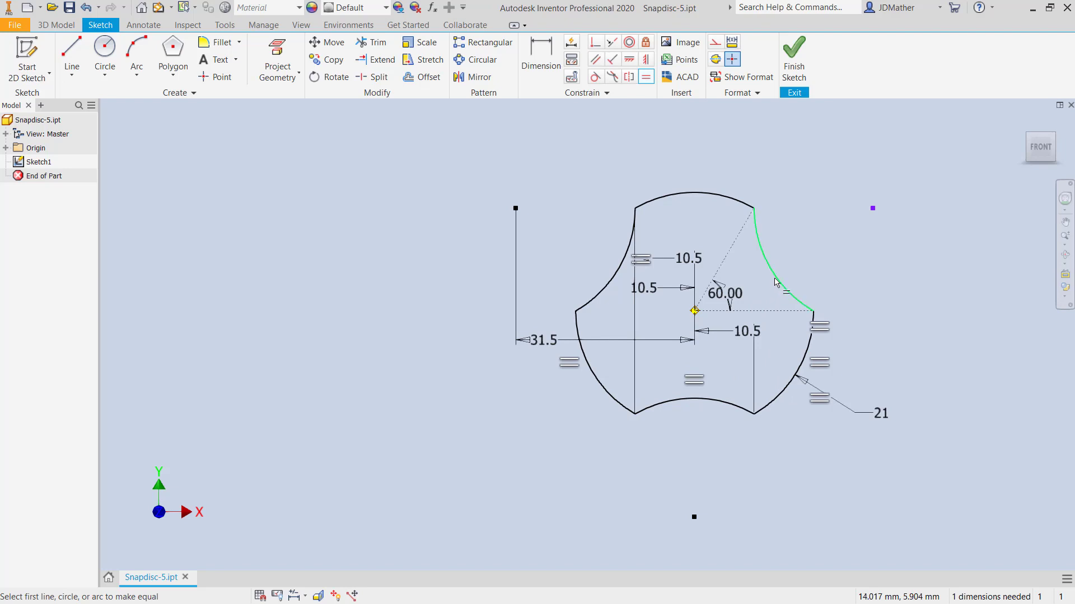
{"action": "left_click", "coordinate": [801, 386]}
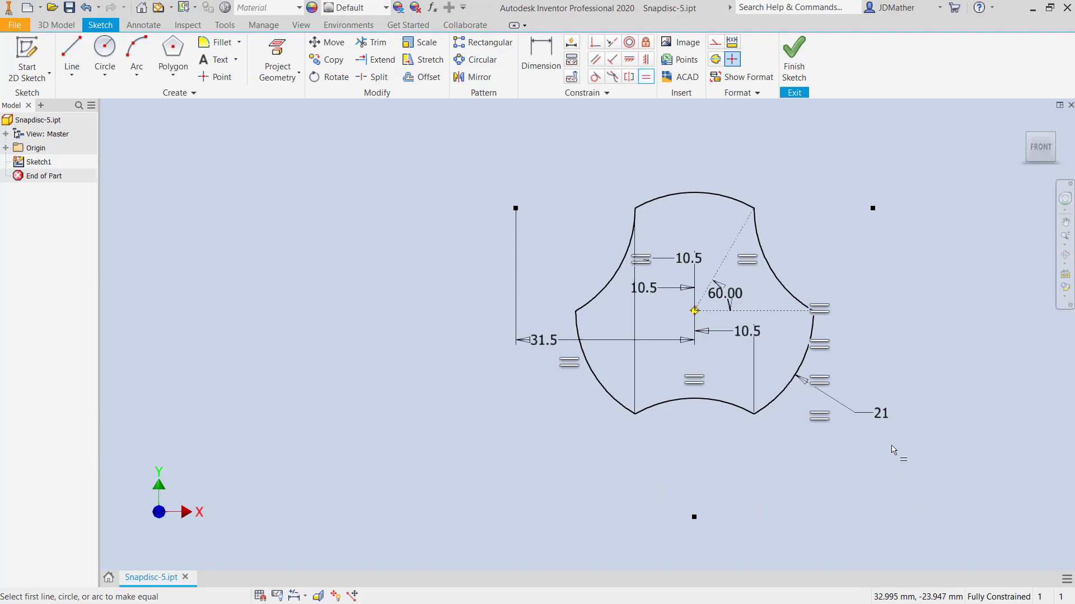
{"action": "key", "text": "Escape"}
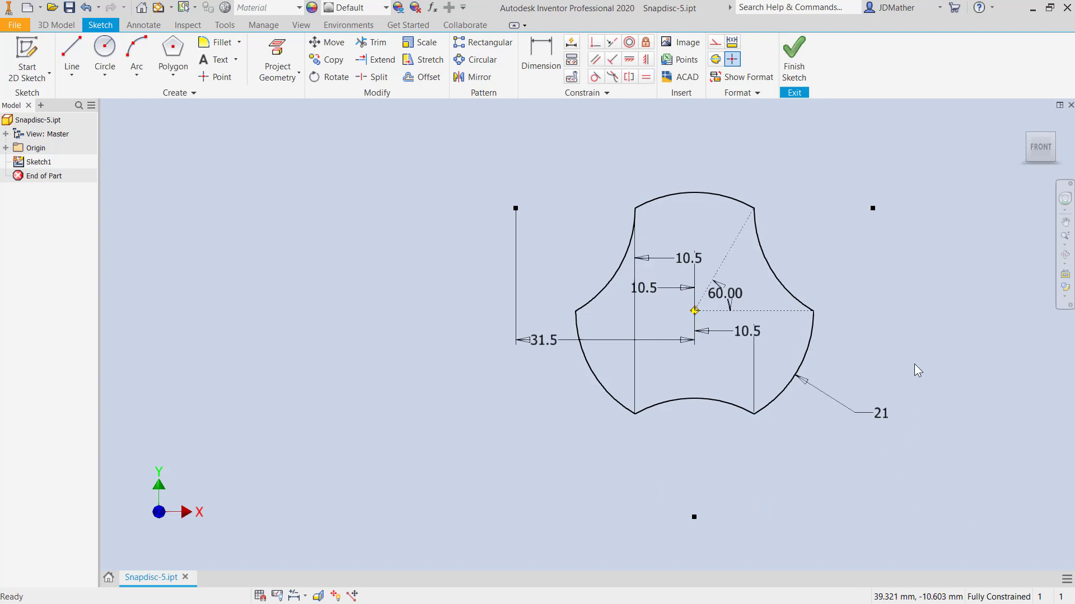
- Delete the three 10.5 mm horizontal dimensions around the profile's center
{"action": "scroll", "coordinate": [899, 345], "scroll_direction": "down", "scroll_amount": 1}
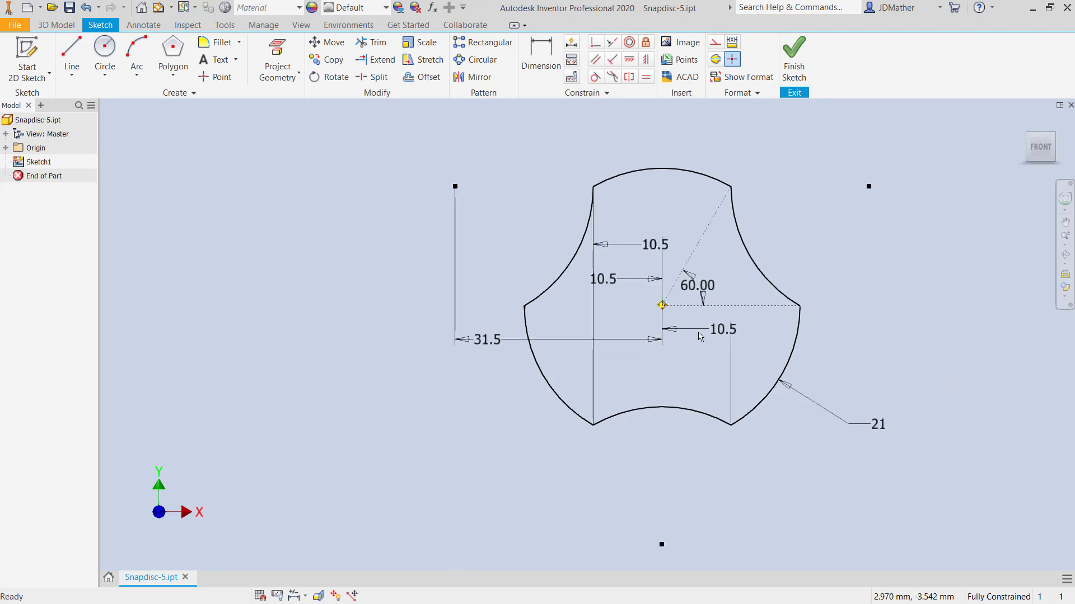
{"action": "left_click", "coordinate": [648, 250]}
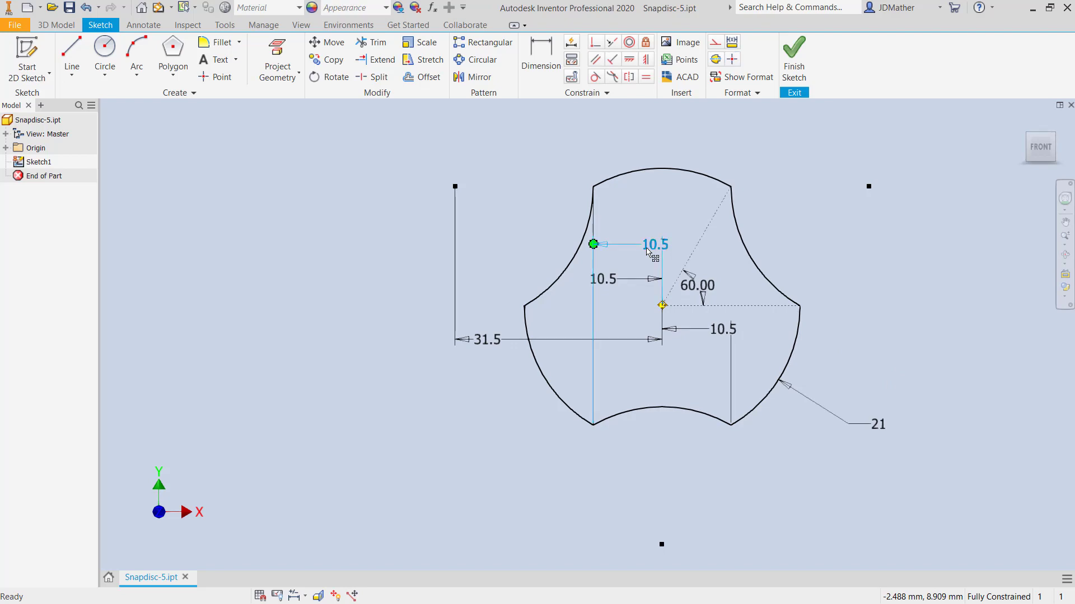
{"action": "key", "text": "Delete"}
{"action": "left_click", "coordinate": [691, 329]}
{"action": "key", "text": "Delete"}
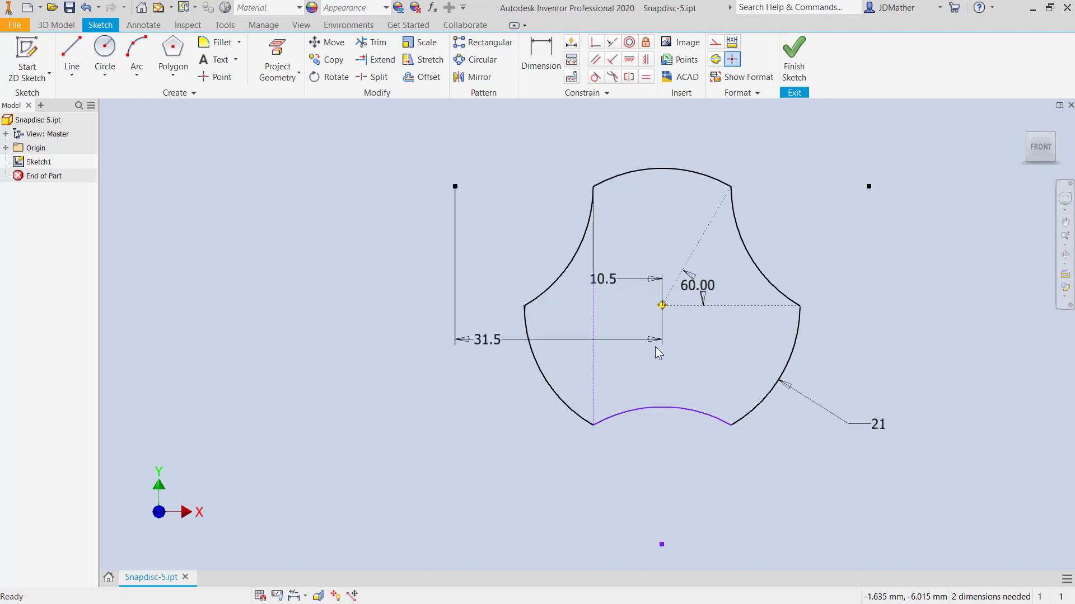
{"action": "left_click", "coordinate": [620, 281]}
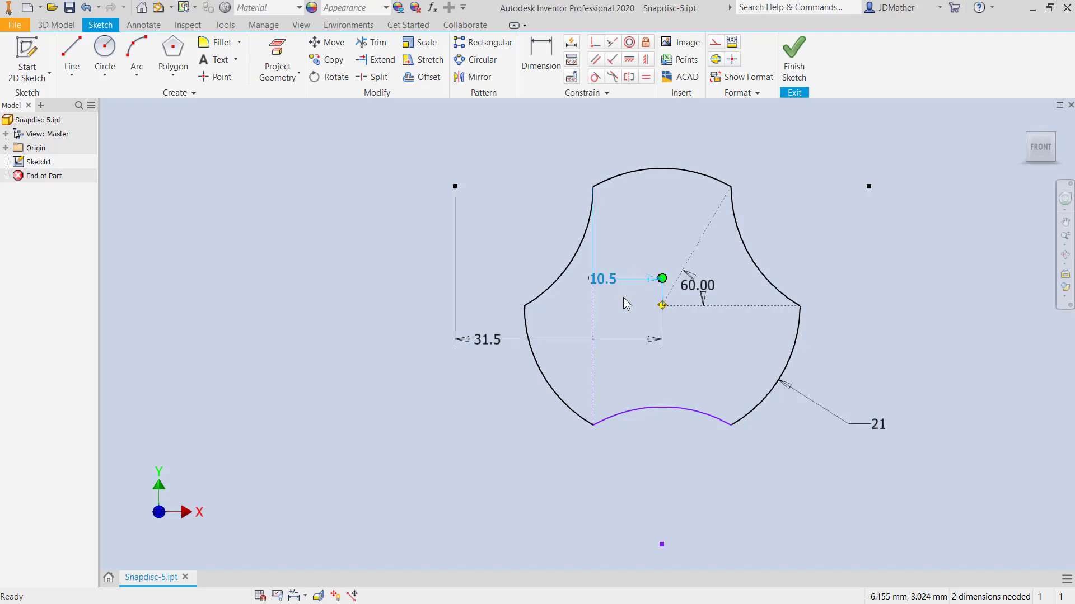
{"action": "key", "text": "Delete"}
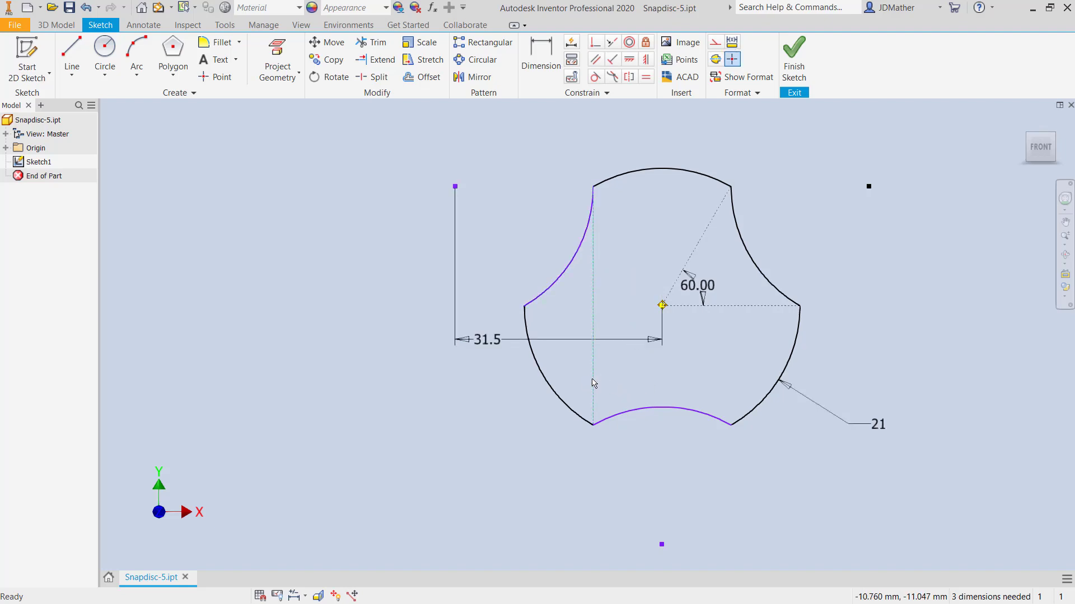
- Delete the vertical construction line joining the profile's upper-left and lower-left corners
{"action": "left_click", "coordinate": [594, 303]}
{"action": "left_click", "coordinate": [646, 361]}
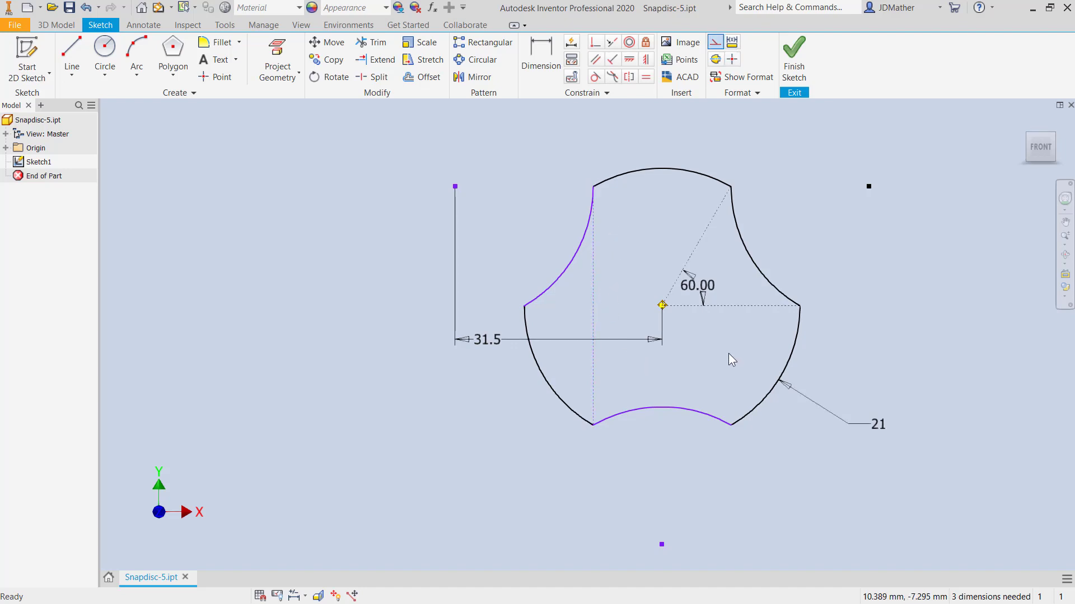
{"action": "left_click", "coordinate": [593, 375]}
{"action": "key", "text": "Delete"}
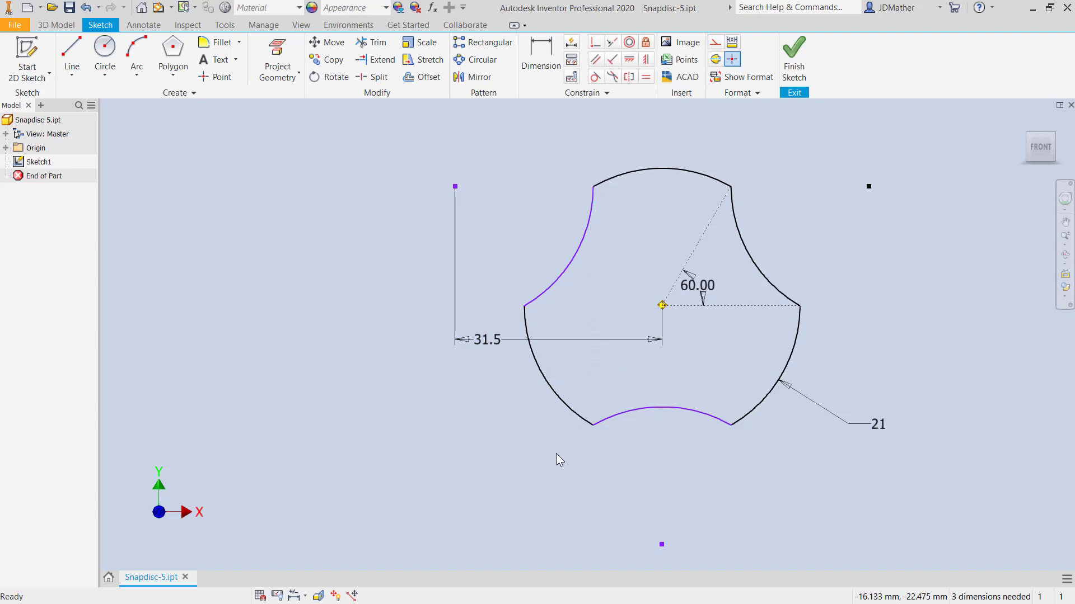
- Draw a vertical line from the origin to the center point of the bottom concave arc
{"action": "left_click", "coordinate": [71, 53]}
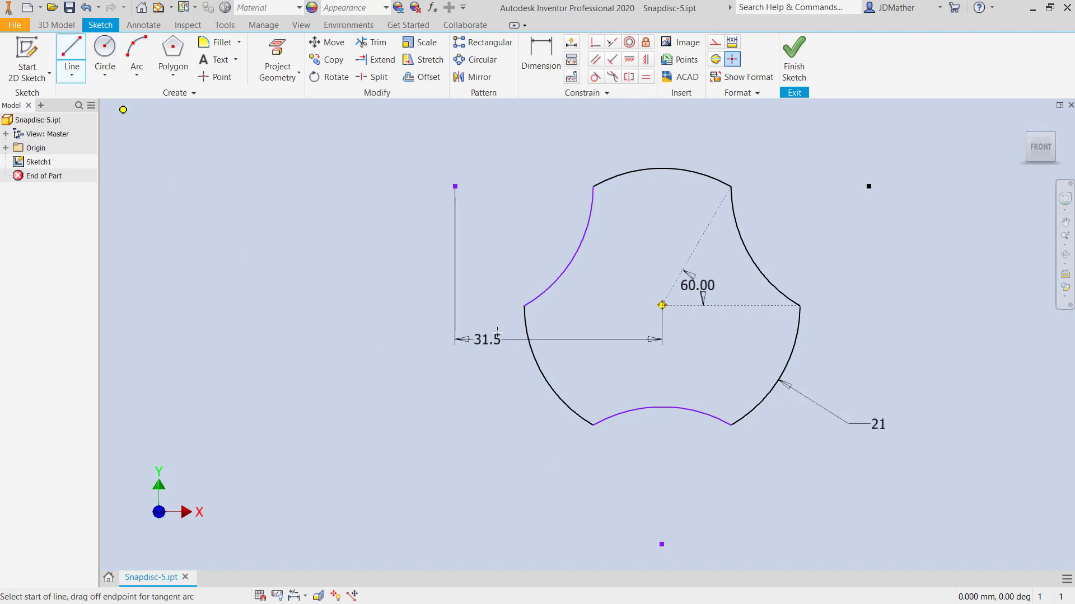
{"action": "left_click", "coordinate": [662, 305]}
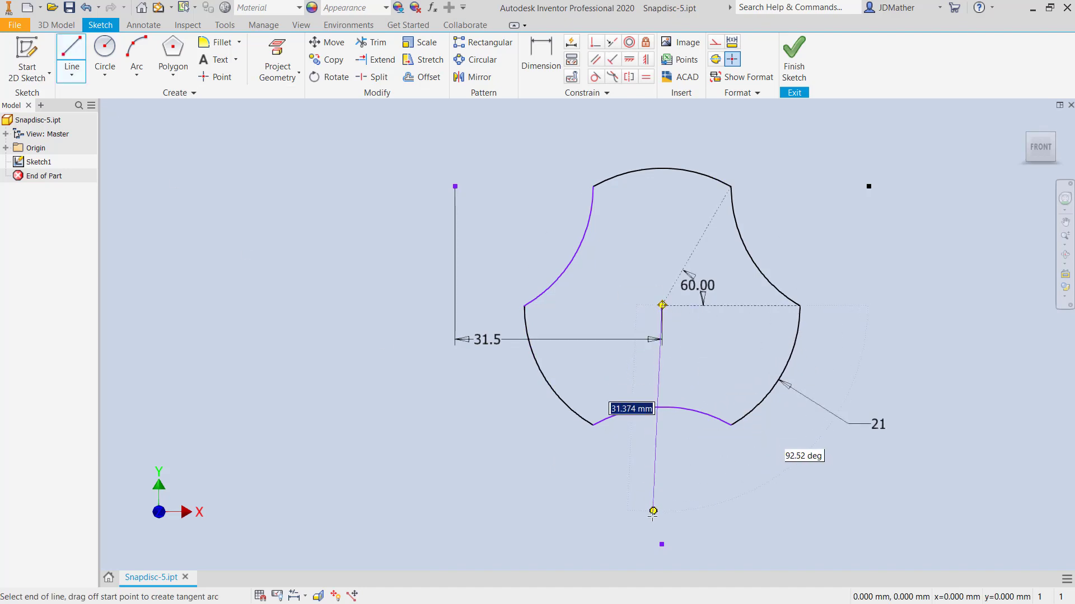
{"action": "left_click", "coordinate": [659, 538]}
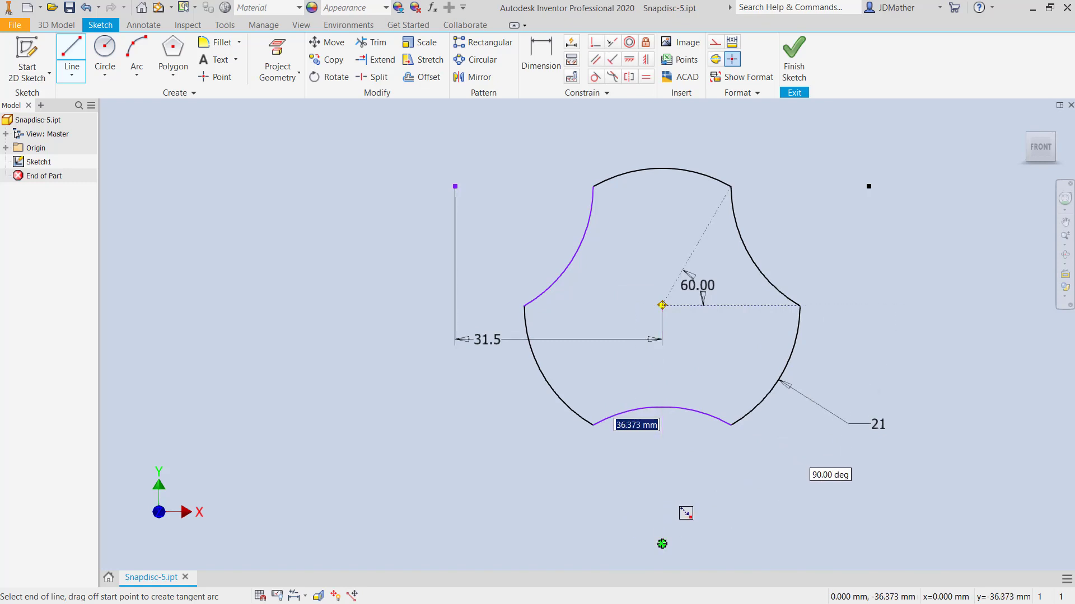
{"action": "right_click", "coordinate": [714, 469]}
{"action": "left_click", "coordinate": [701, 509]}
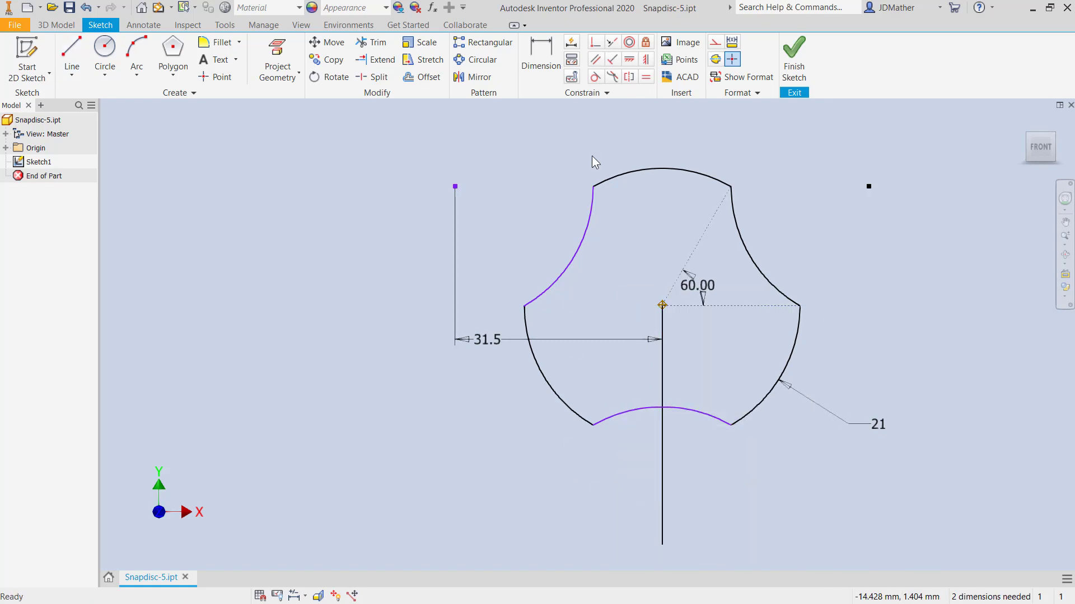
- Try to constrain the two lower convex arcs as symmetric about the vertical line, and undo that line
{"action": "left_click", "coordinate": [629, 77]}
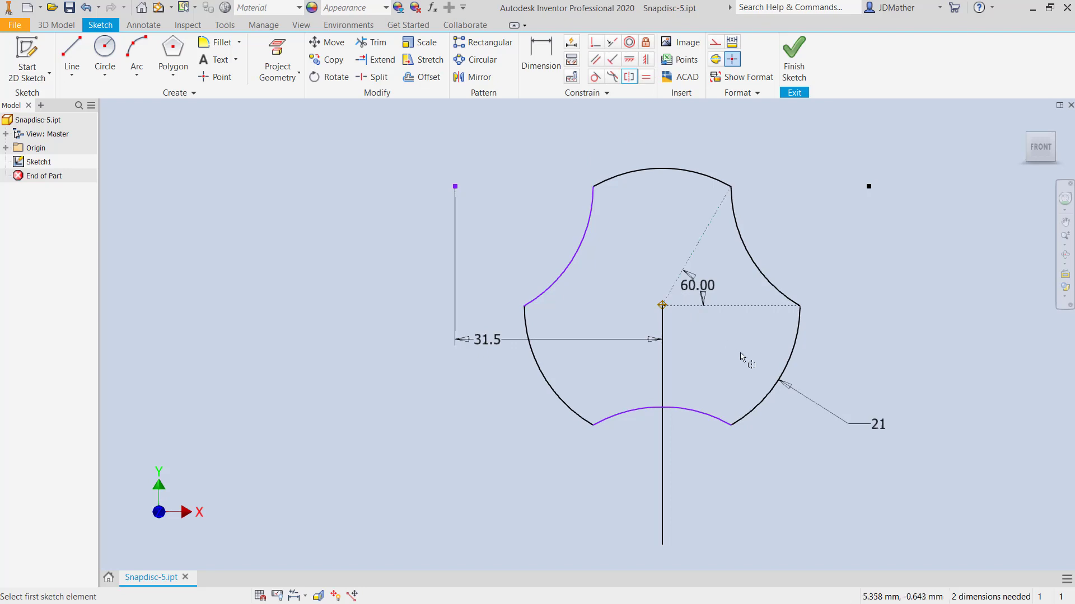
{"action": "left_click", "coordinate": [785, 375]}
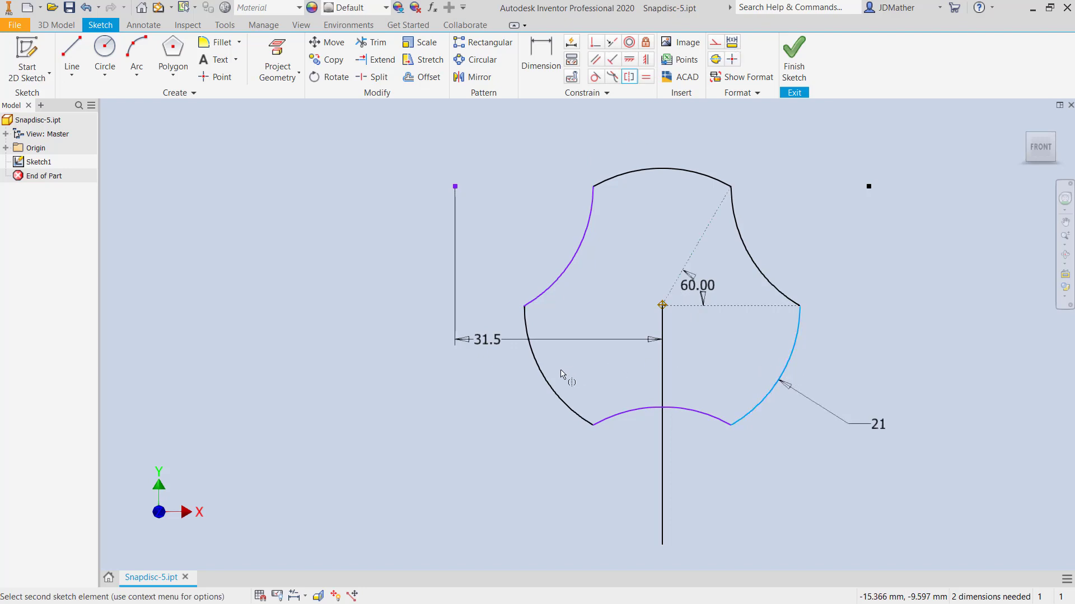
{"action": "left_click", "coordinate": [545, 383]}
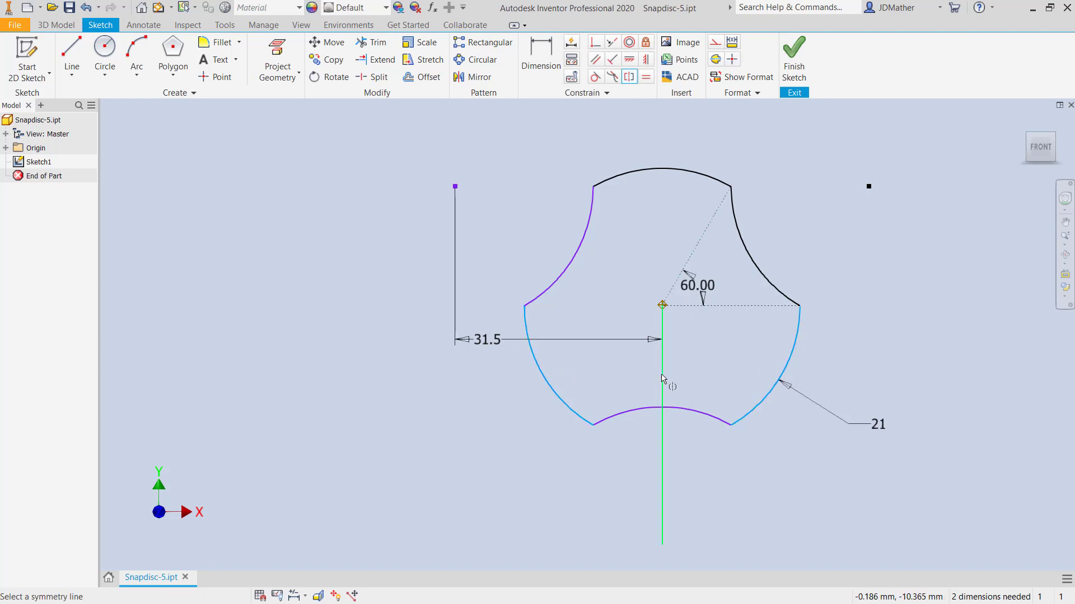
{"action": "left_click", "coordinate": [662, 380]}
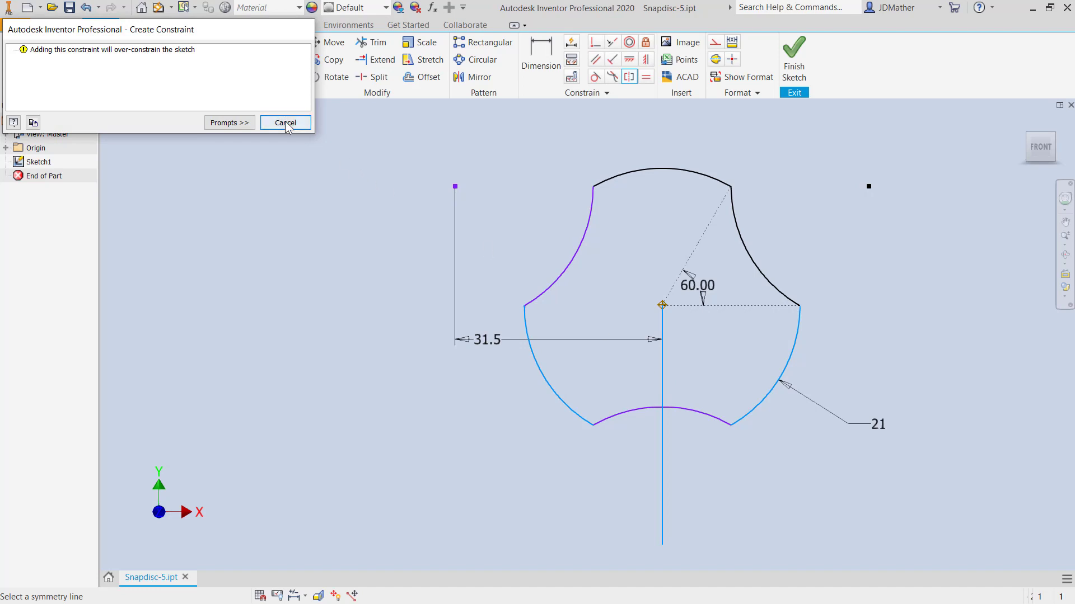
{"action": "left_click", "coordinate": [281, 121]}
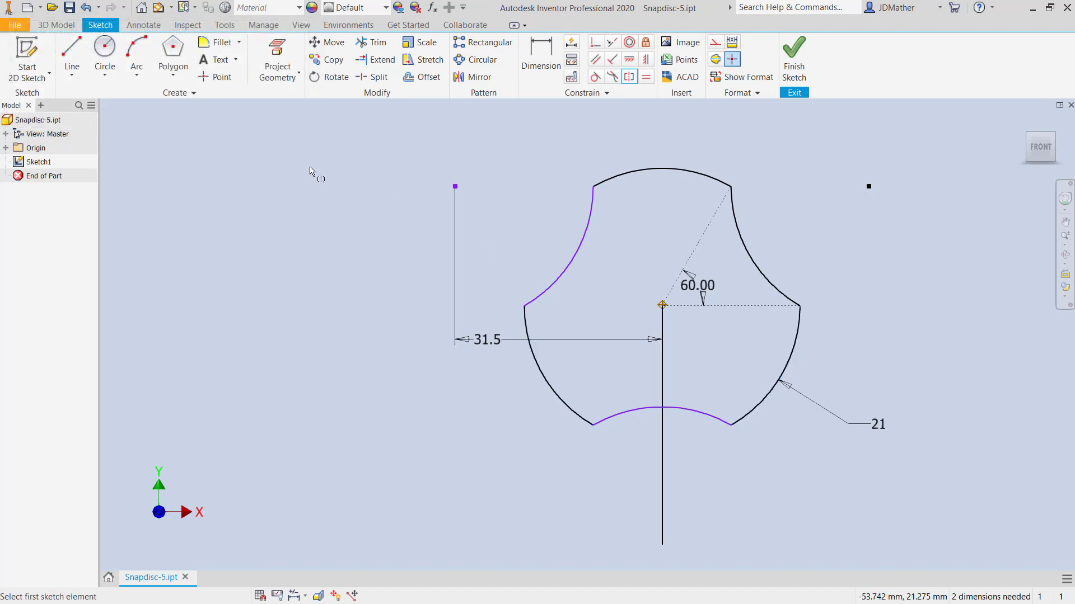
{"action": "key", "text": "Escape"}
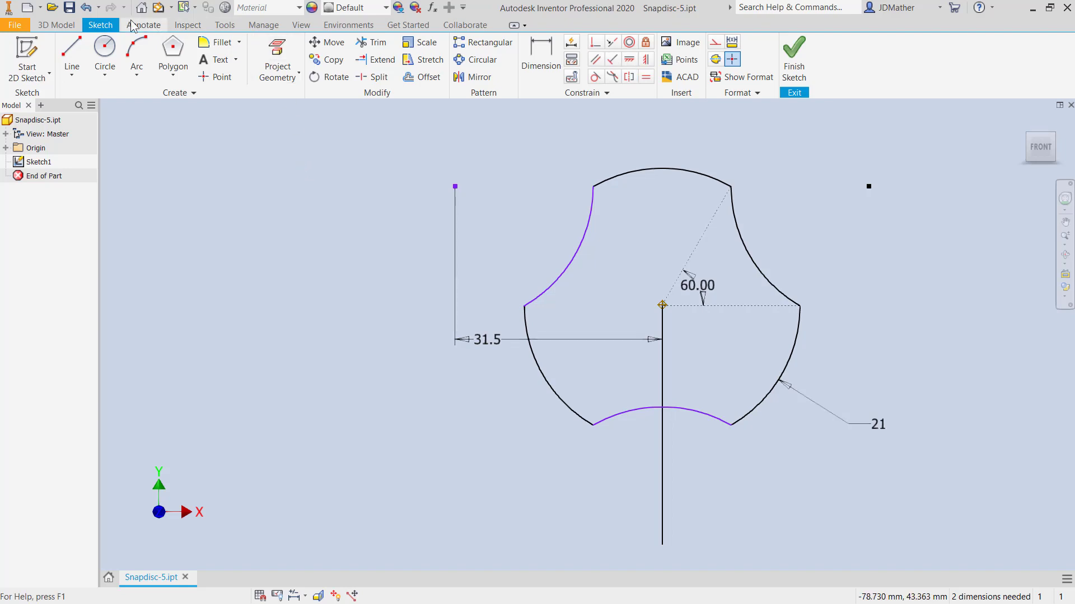
{"action": "left_click", "coordinate": [86, 7]}
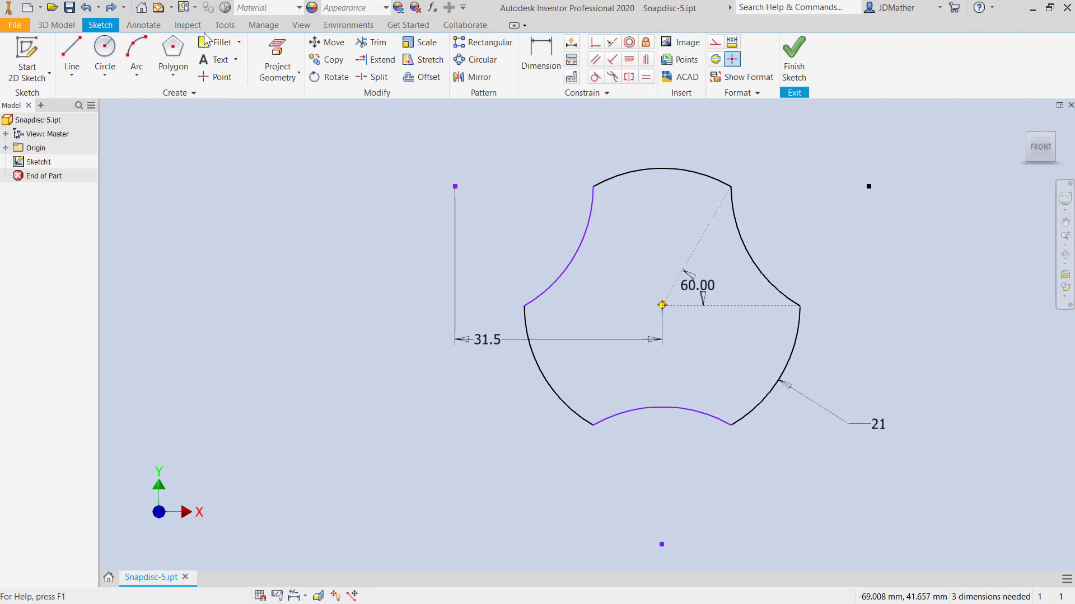
- Draw a circle centered on the origin and passing through the center point of the upper-right concave arc
{"action": "left_click", "coordinate": [104, 48]}
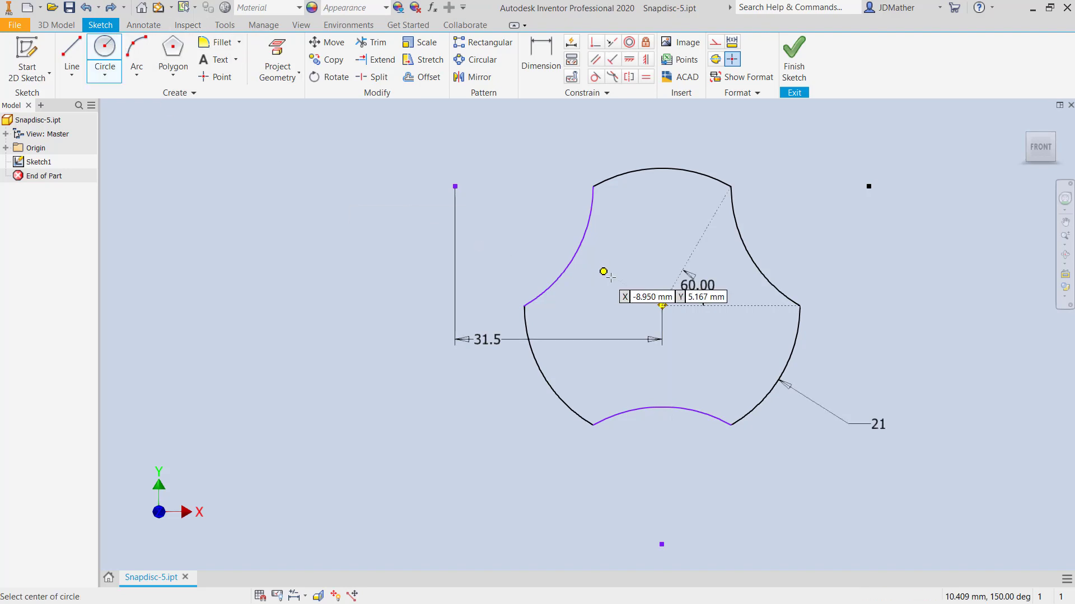
{"action": "left_click", "coordinate": [661, 305]}
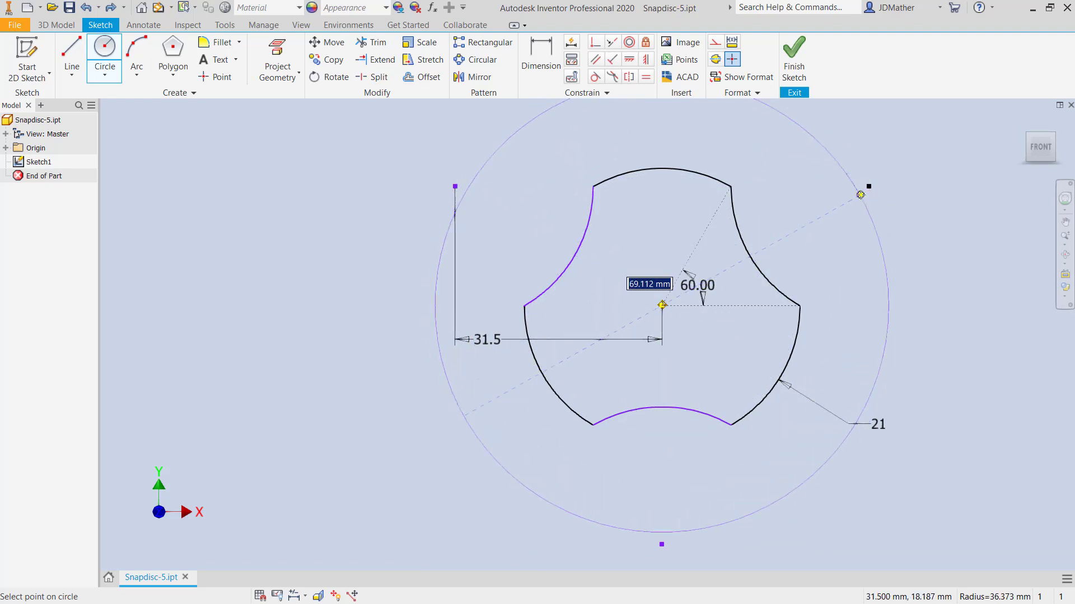
{"action": "left_click", "coordinate": [868, 186]}
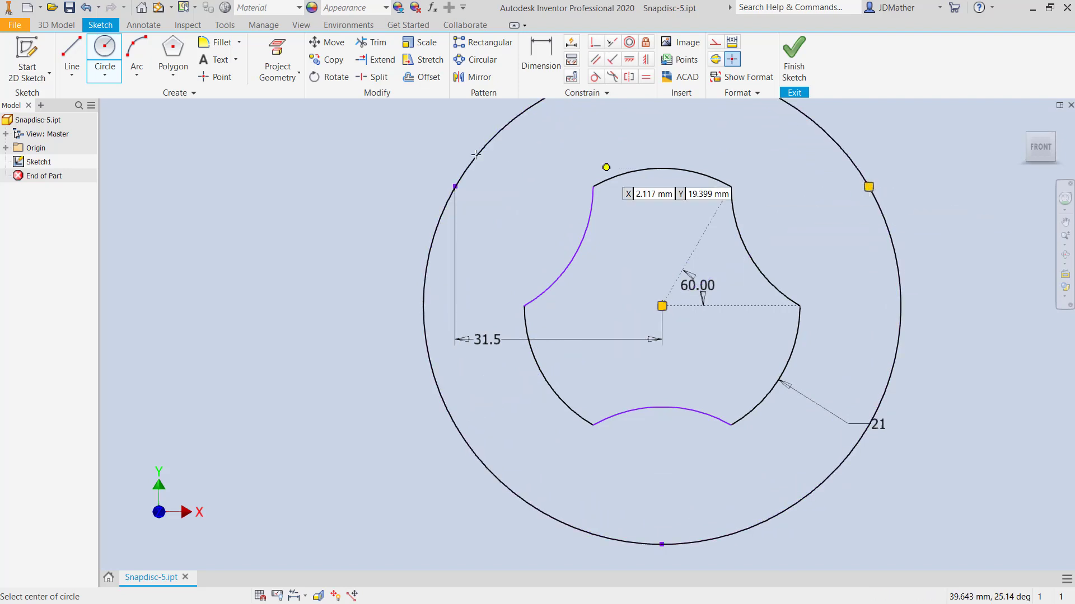
{"action": "right_click", "coordinate": [384, 149]}
{"action": "left_click", "coordinate": [403, 146]}
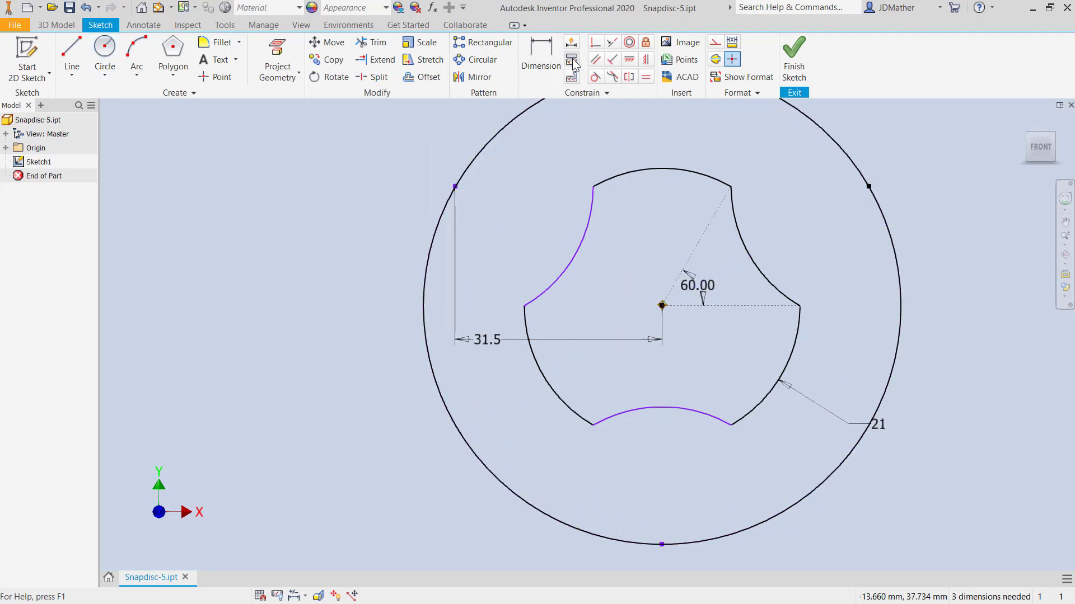
- Make the center points of the upper-left and bottom concave arcs coincident with the large circle
{"action": "left_click", "coordinate": [595, 42]}
{"action": "left_click", "coordinate": [458, 189]}
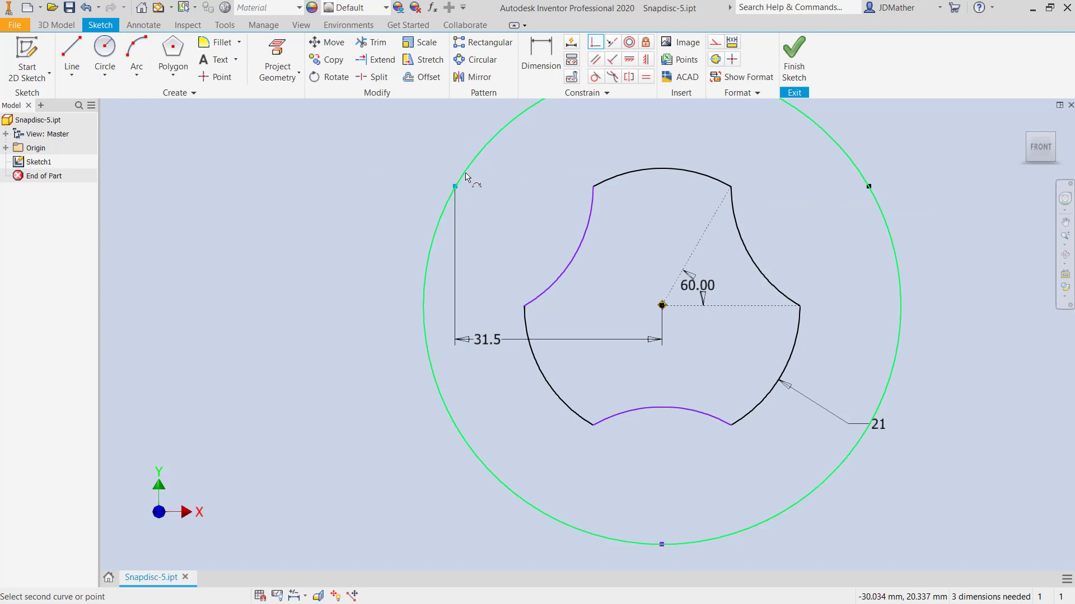
{"action": "left_click", "coordinate": [465, 180]}
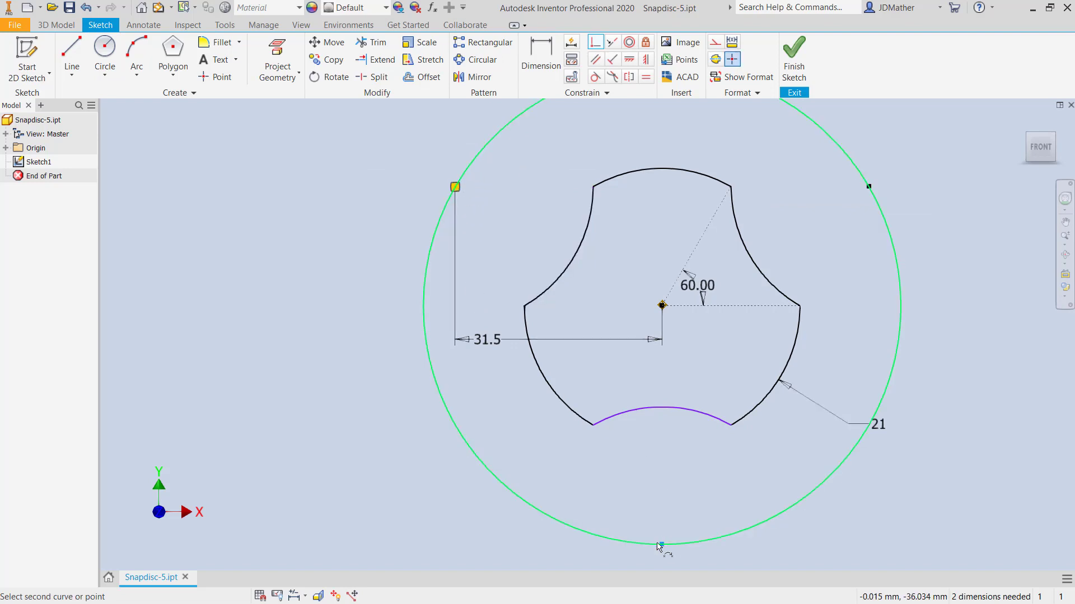
{"action": "left_click", "coordinate": [637, 544]}
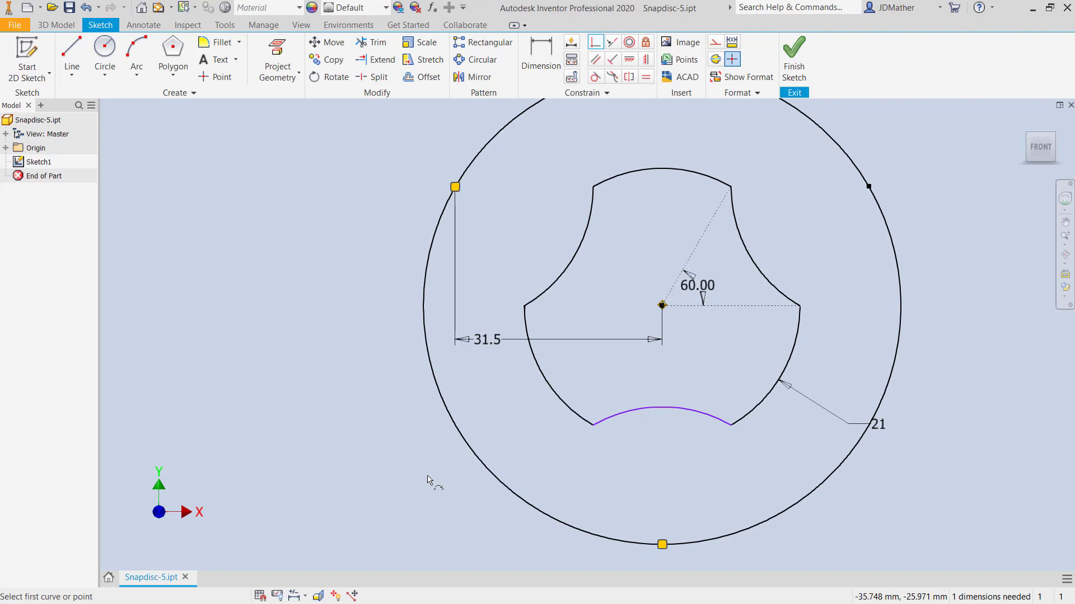
{"action": "key", "text": "Escape"}
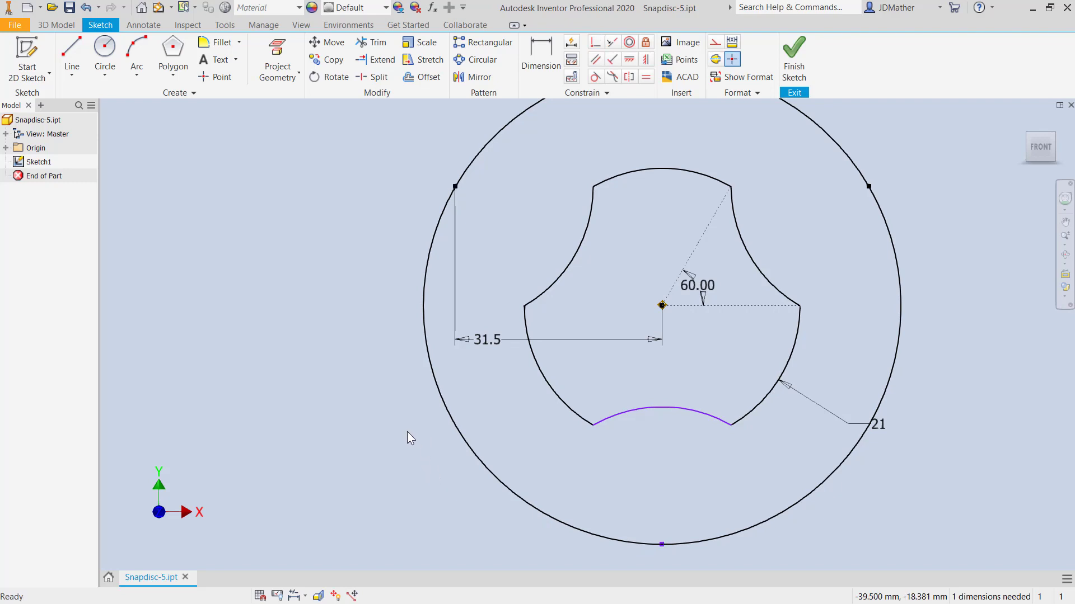
- Test the bottom arc's remaining freedom by moving its center point around the large circle, undoing the first move
{"action": "left_click_drag", "start_coordinate": [662, 544], "coordinate": [679, 528]}
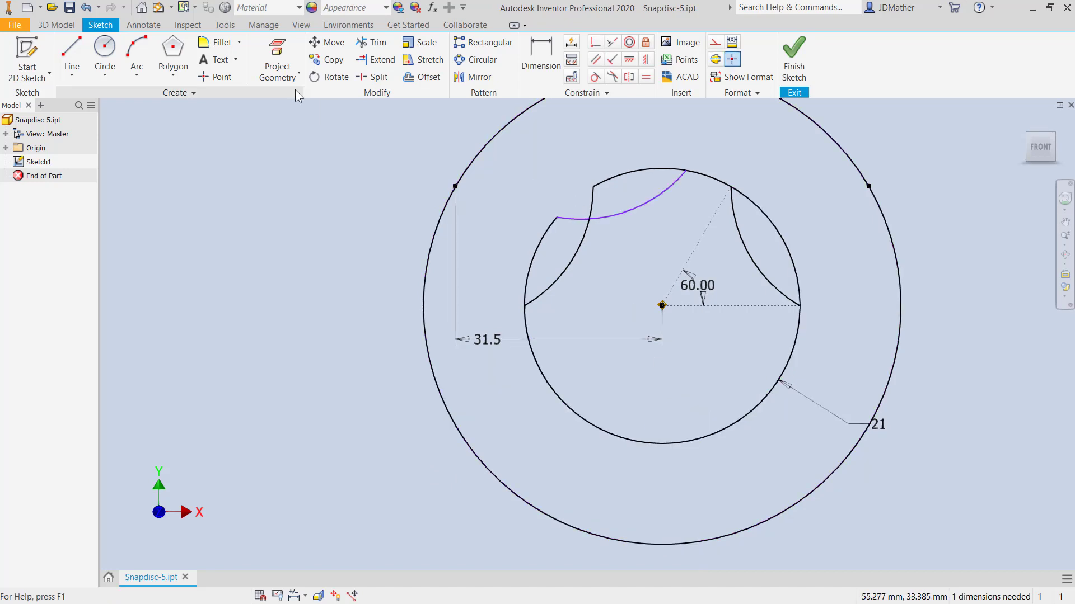
{"action": "left_click", "coordinate": [88, 10]}
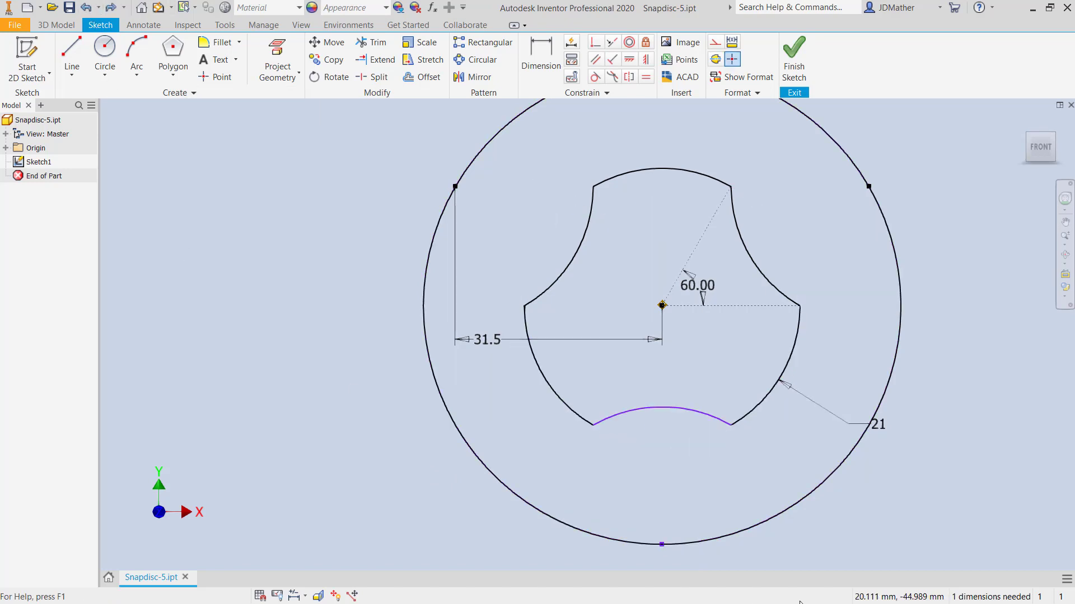
{"action": "left_click_drag", "start_coordinate": [662, 545], "coordinate": [682, 544]}
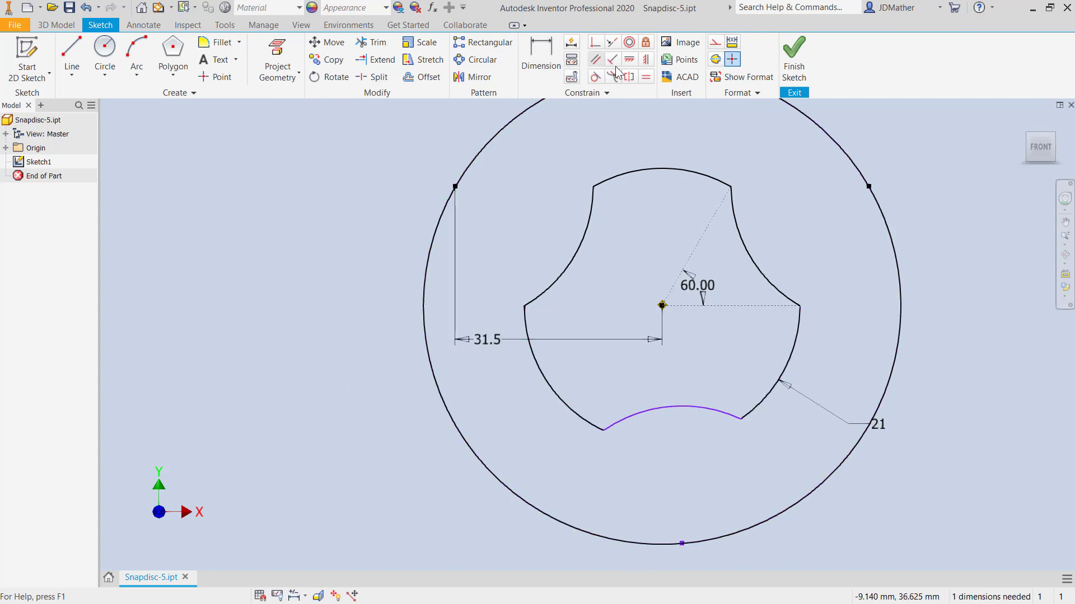
- Align the bottom concave arc's center point vertically with the origin
{"action": "left_click", "coordinate": [646, 59]}
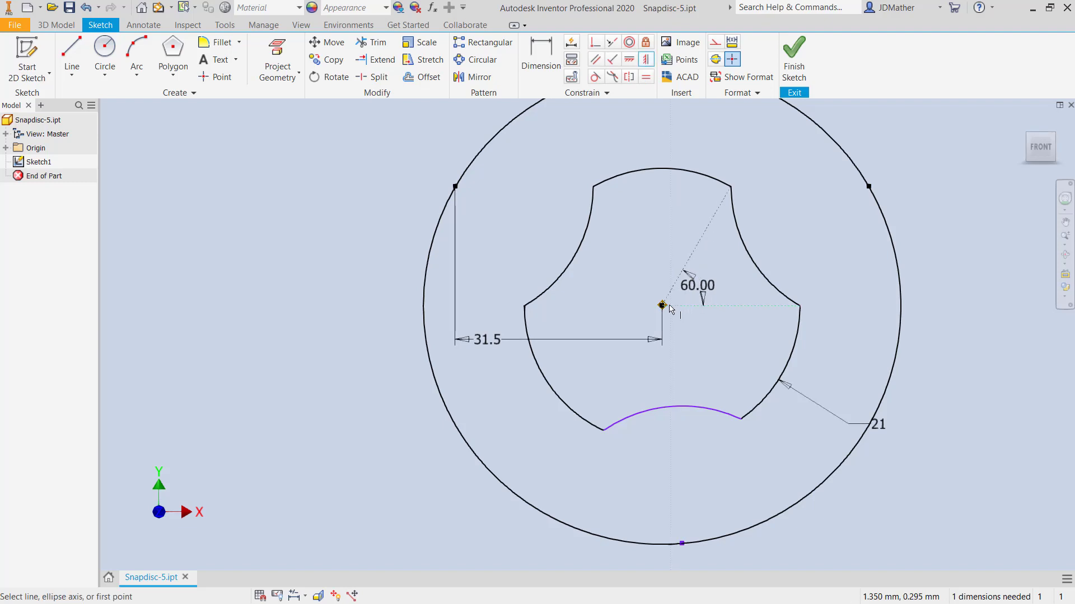
{"action": "left_click", "coordinate": [664, 307]}
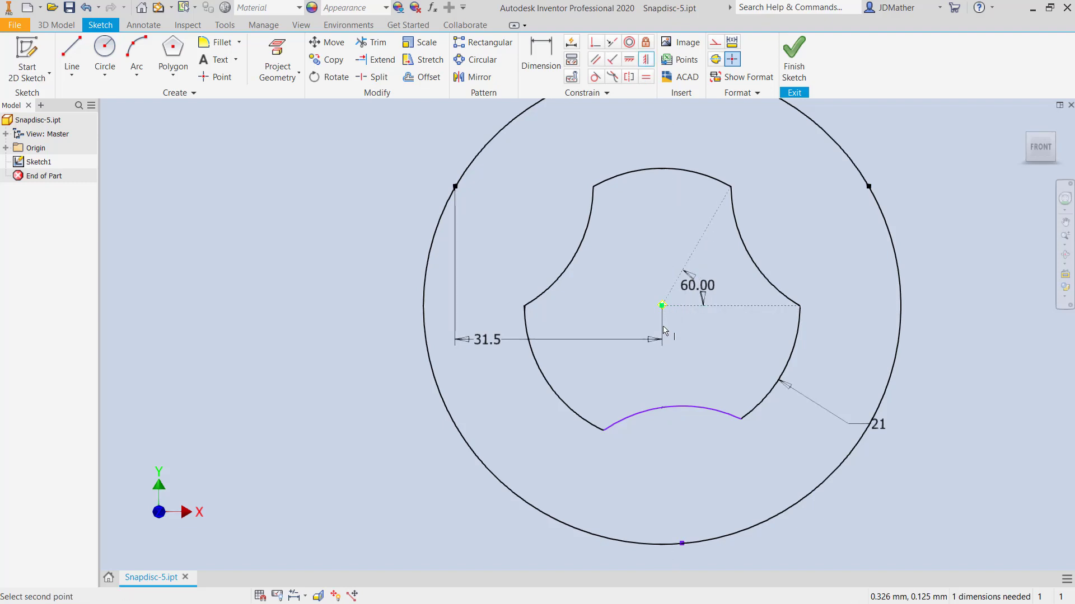
{"action": "left_click", "coordinate": [682, 544]}
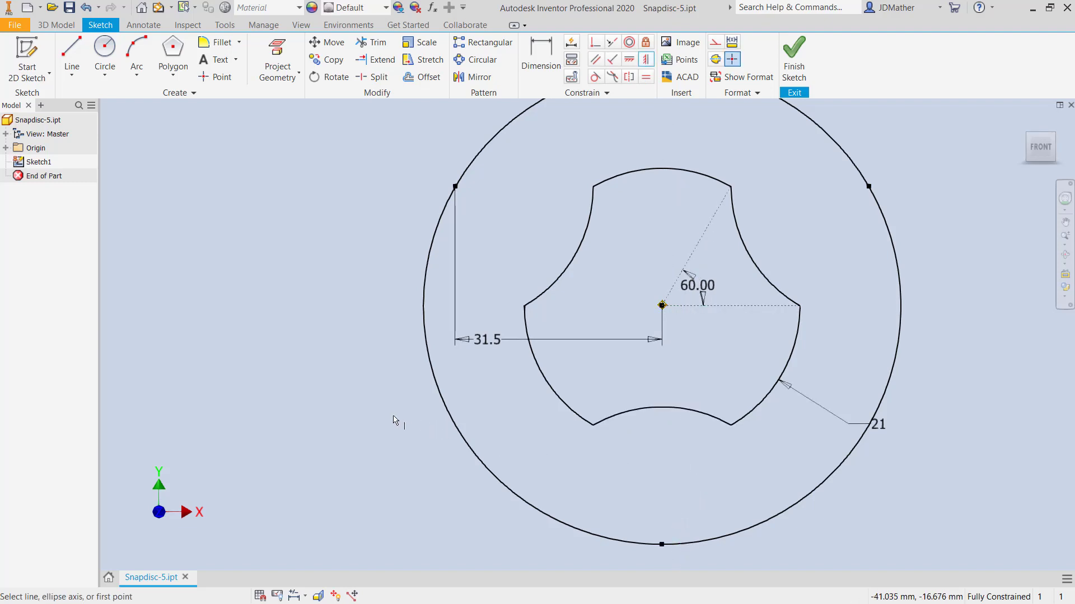
- Convert the large circle through the arc centers to construction geometry
{"action": "right_click", "coordinate": [455, 424]}
{"action": "left_click", "coordinate": [511, 422]}
{"action": "scroll", "coordinate": [514, 437], "scroll_direction": "down", "scroll_amount": 3}
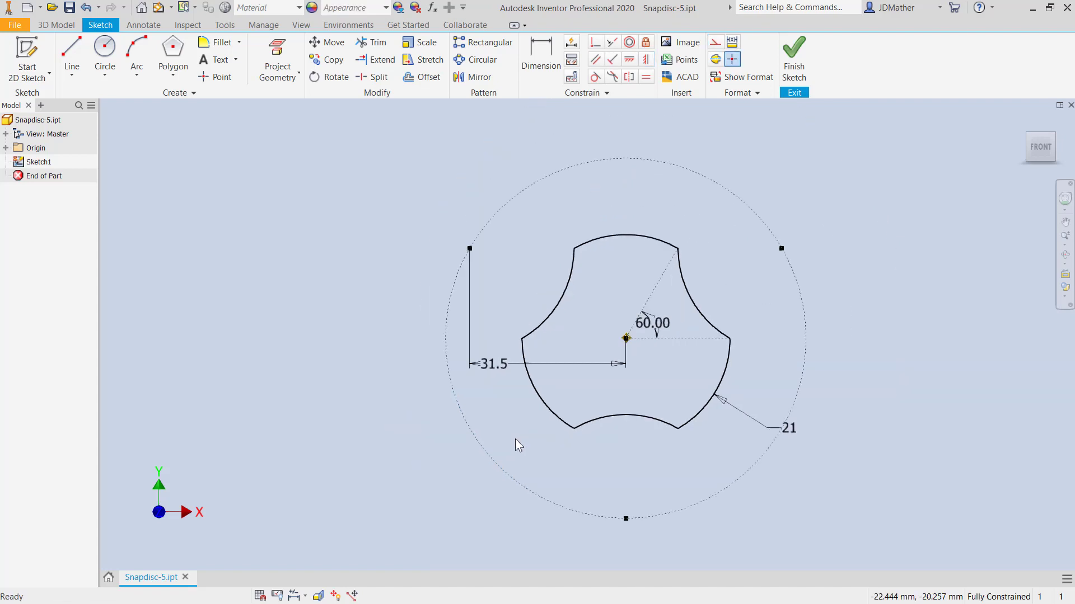
- Reposition the 60° angle dimension outside the profile's upper-right side and the 31.5 mm dimension text beyond the construction circle's left side
{"action": "left_click", "coordinate": [654, 323]}
{"action": "left_click_drag", "start_coordinate": [649, 331], "coordinate": [738, 282]}
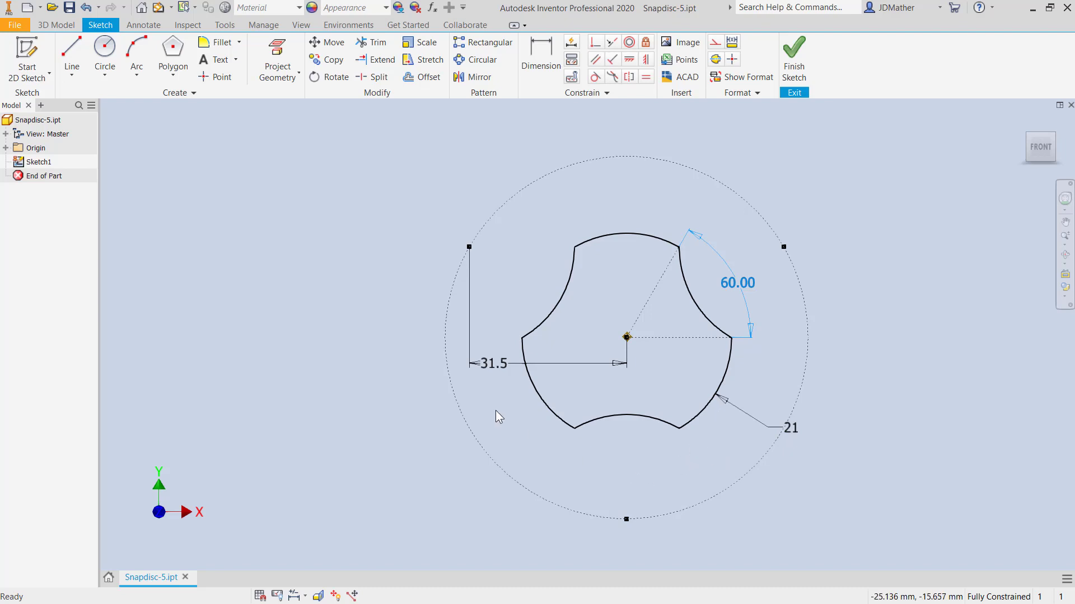
{"action": "left_click_drag", "start_coordinate": [503, 375], "coordinate": [395, 366]}
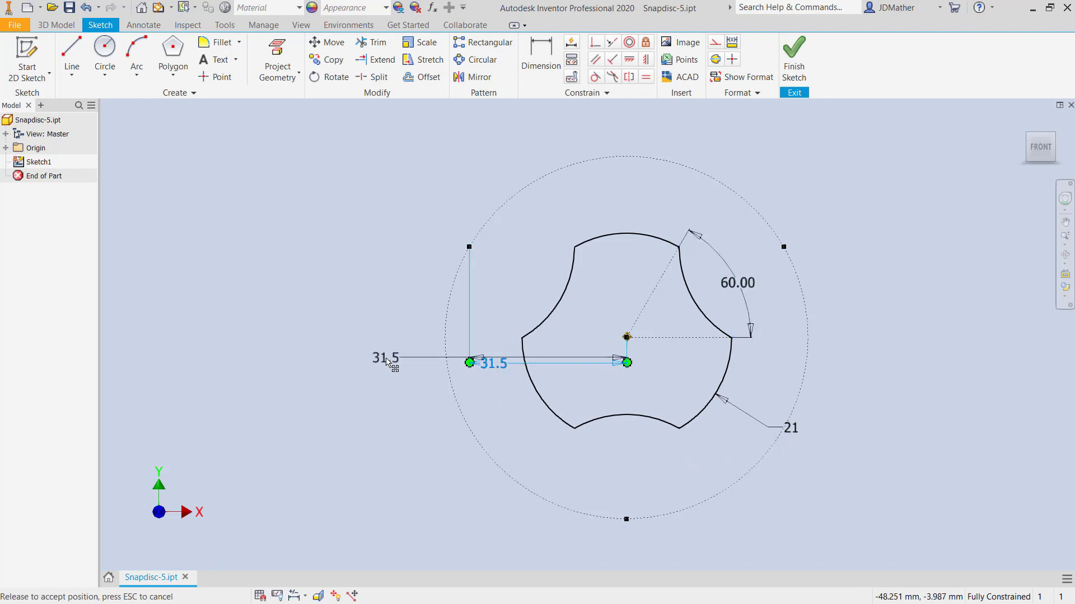
- Preview a diameter dimension on the construction circle without placing it
{"action": "left_click", "coordinate": [545, 52]}
{"action": "left_click", "coordinate": [500, 207]}
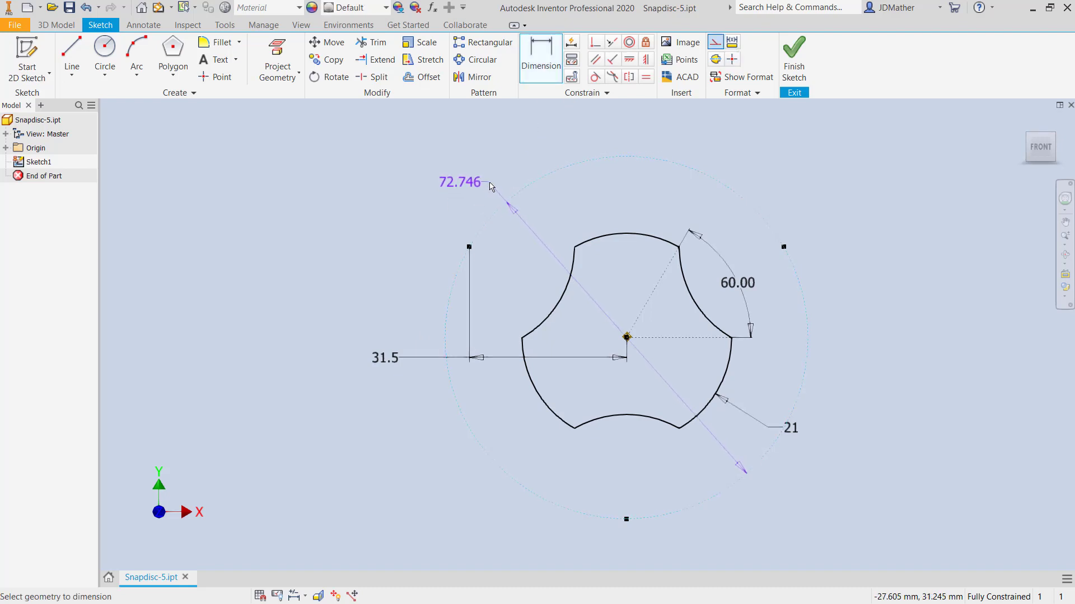
{"action": "key", "text": "Escape"}
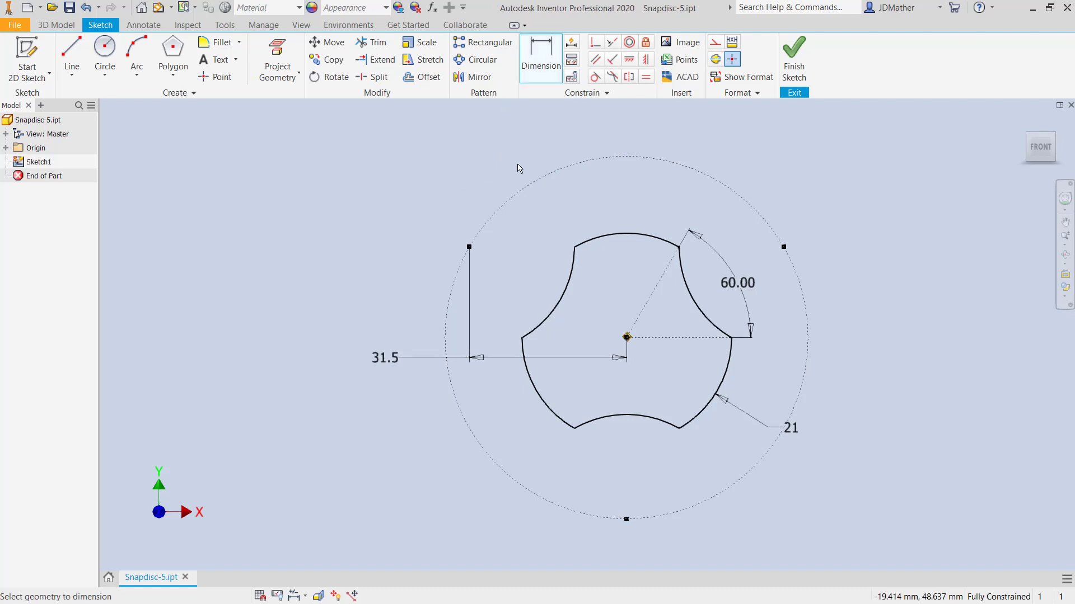
- Preview an aligned dimension from the upper-left arc's center point to the origin without placing it
{"action": "left_click", "coordinate": [473, 248]}
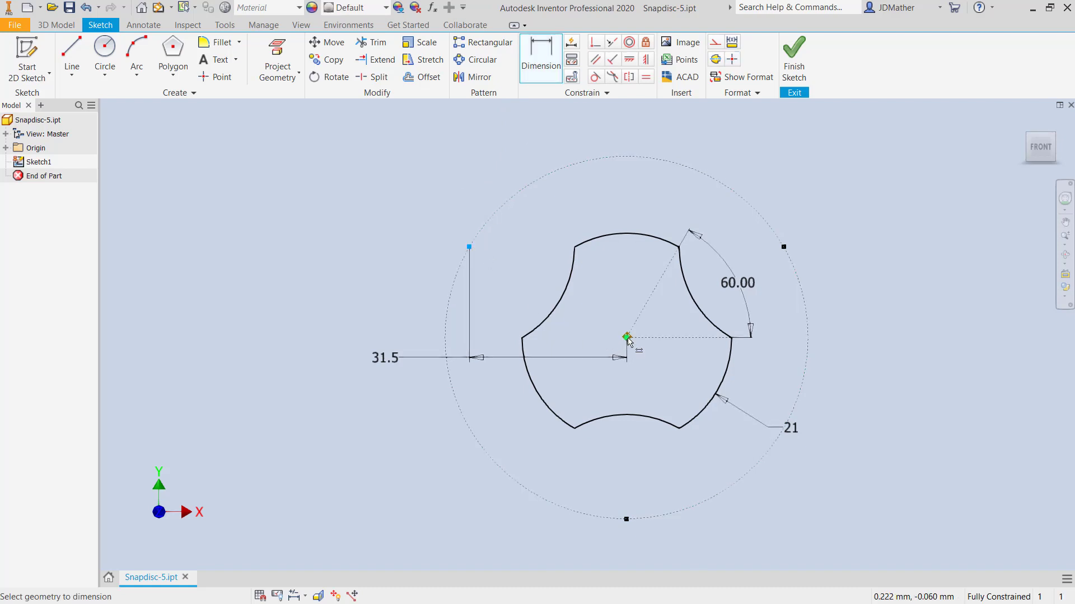
{"action": "left_click", "coordinate": [627, 338]}
{"action": "right_click", "coordinate": [515, 270]}
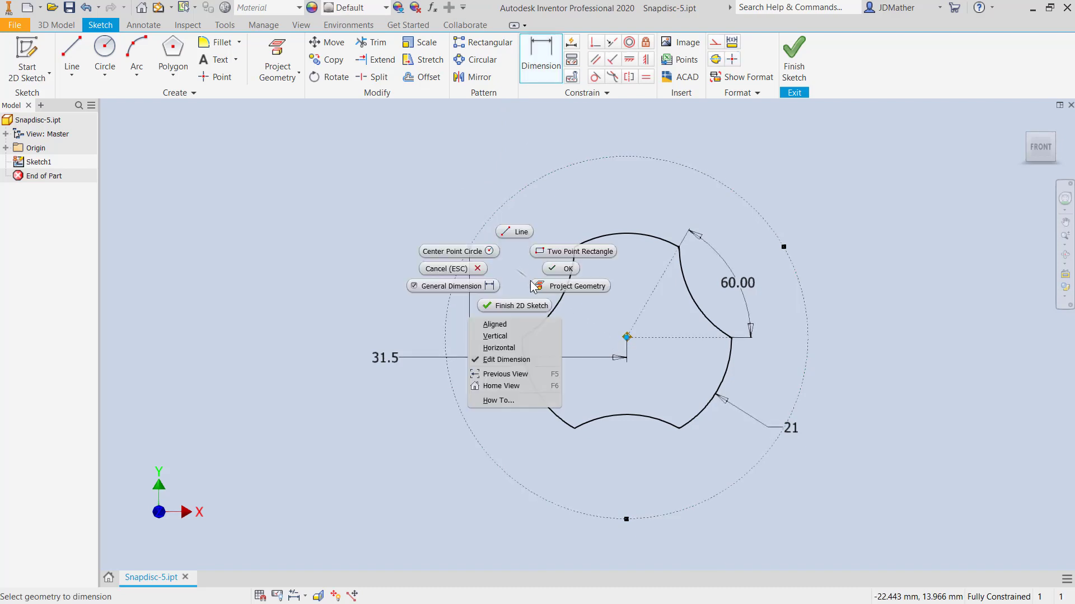
{"action": "left_click", "coordinate": [513, 326]}
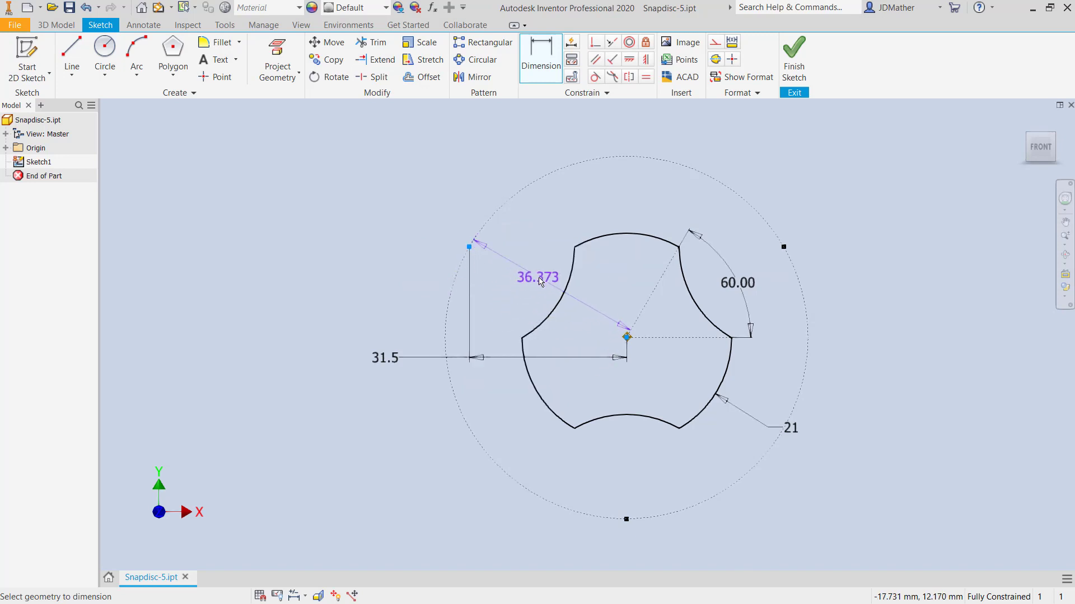
{"action": "key", "text": "Escape"}
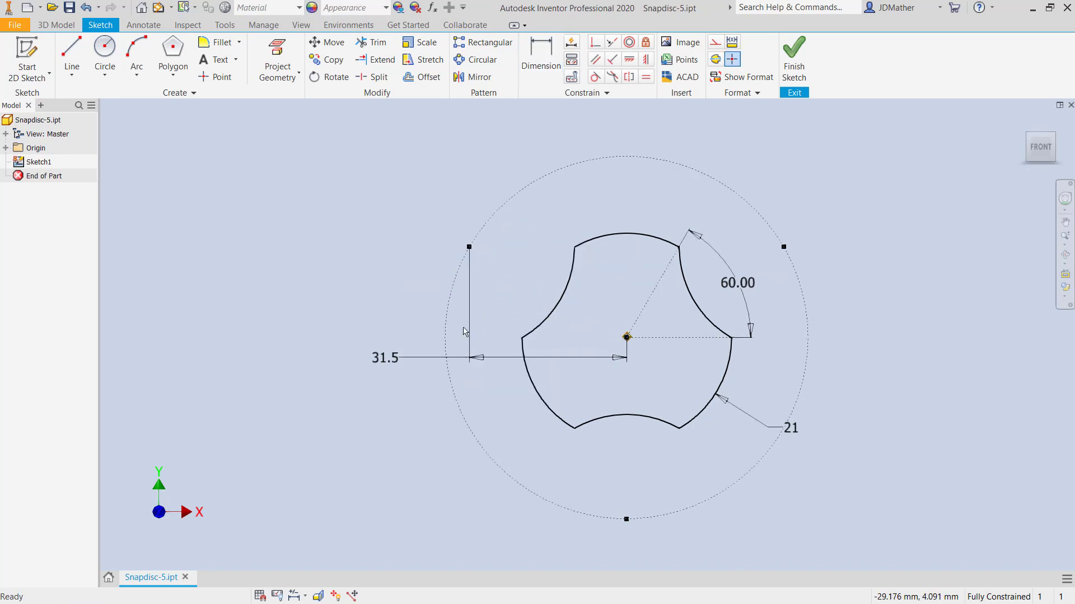